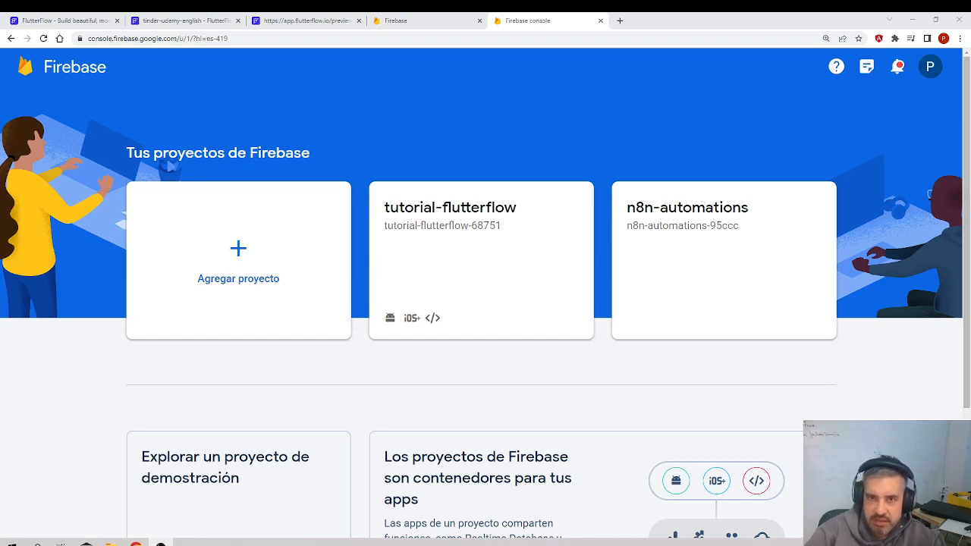
Load firebase.google.com and switch to the other signed-in Google account.
{"action": "left_click_drag", "start_coordinate": [177, 38], "coordinate": [88, 42]}
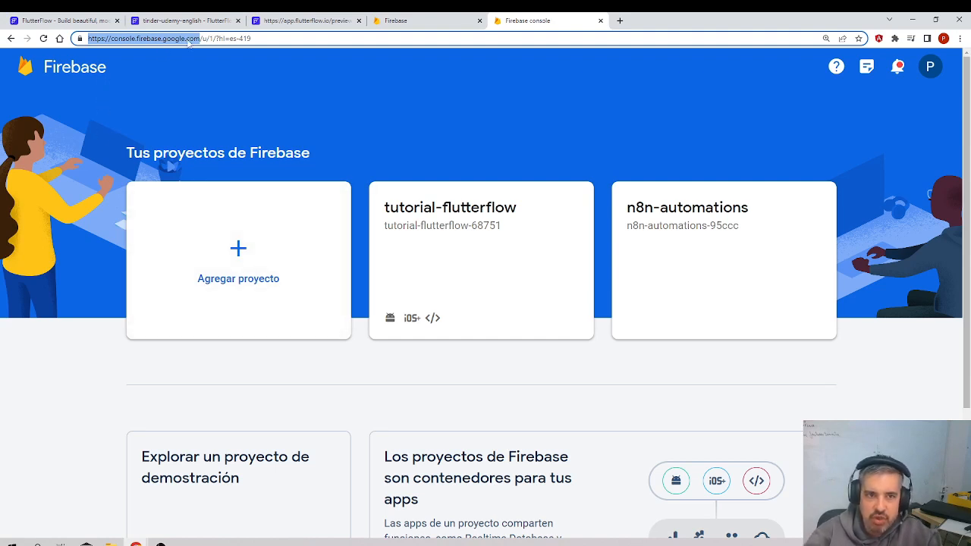
{"action": "left_click_drag", "start_coordinate": [276, 42], "coordinate": [71, 50]}
{"action": "type", "text": "firebase.google.com"}
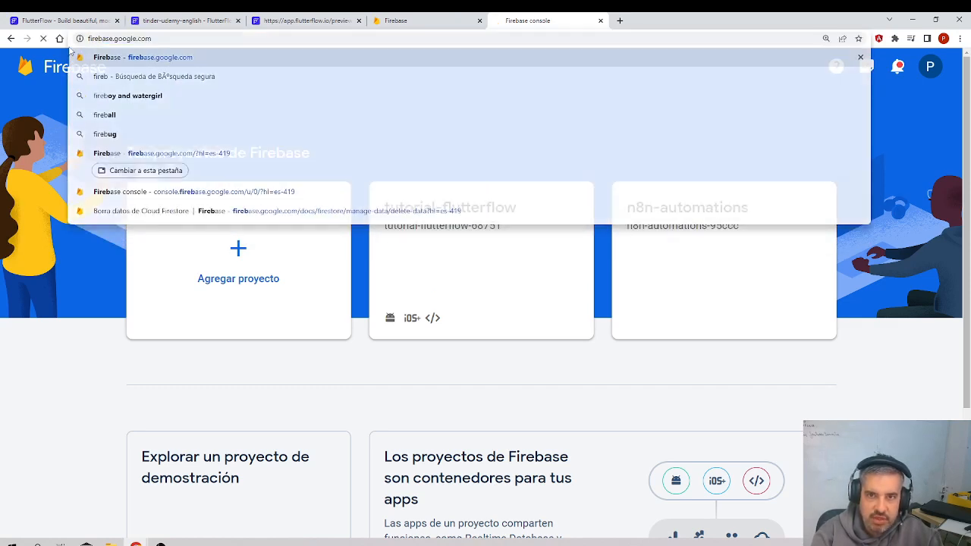
{"action": "key", "text": "Return"}
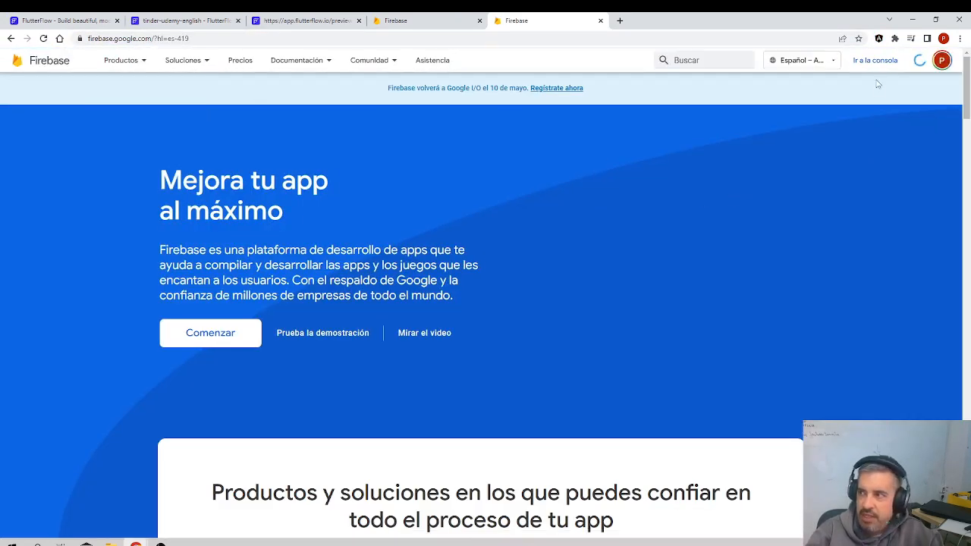
{"action": "left_click", "coordinate": [941, 62]}
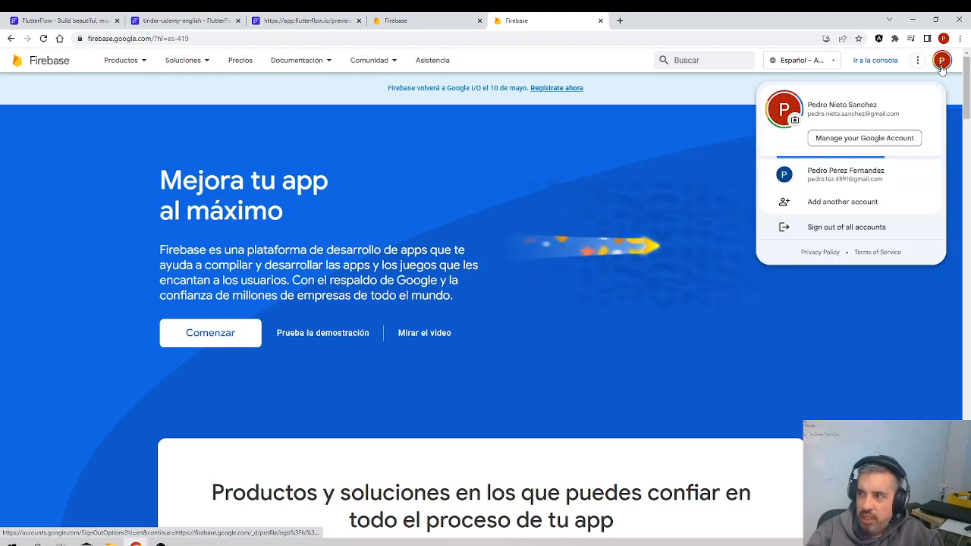
{"action": "left_click", "coordinate": [843, 174]}
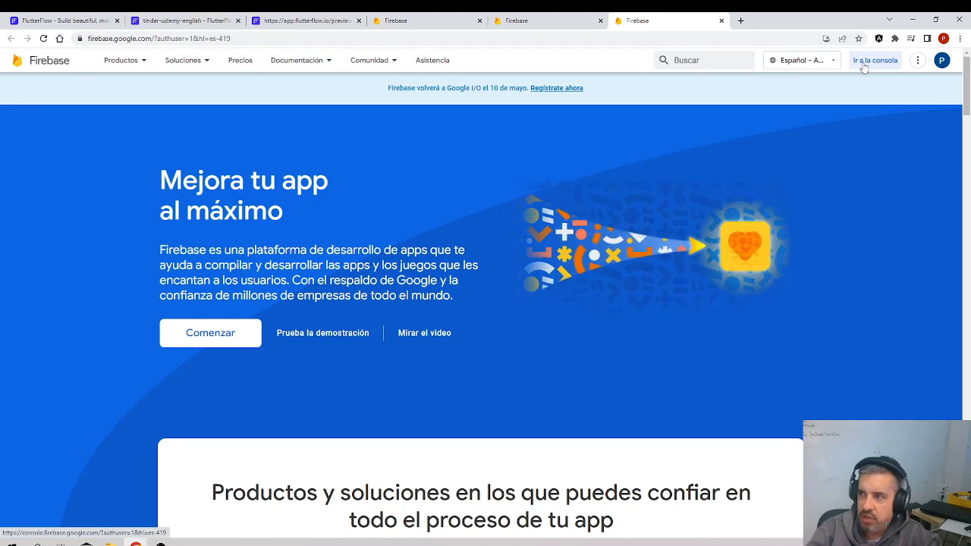
Set the Firebase site language to English and go to the Firebase console.
{"action": "left_click", "coordinate": [819, 63]}
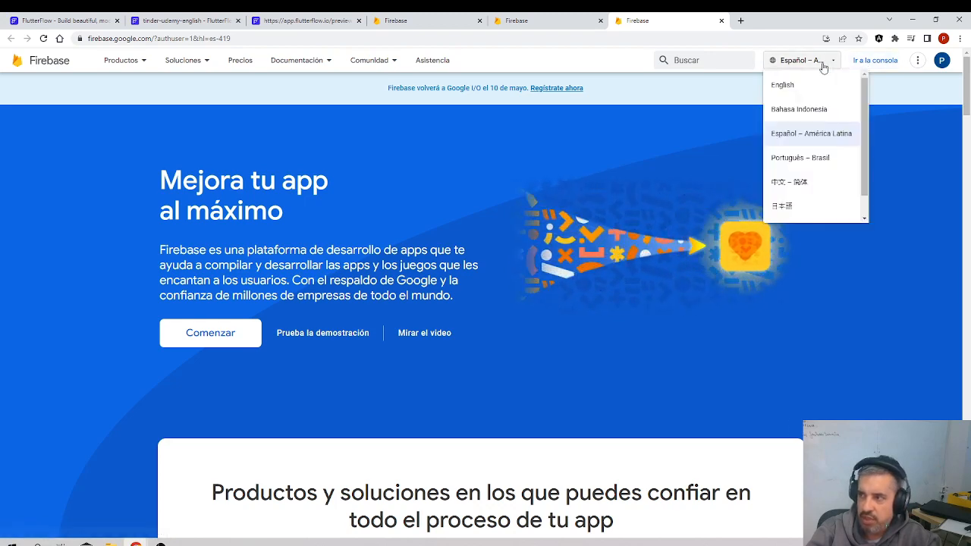
{"action": "left_click", "coordinate": [813, 89]}
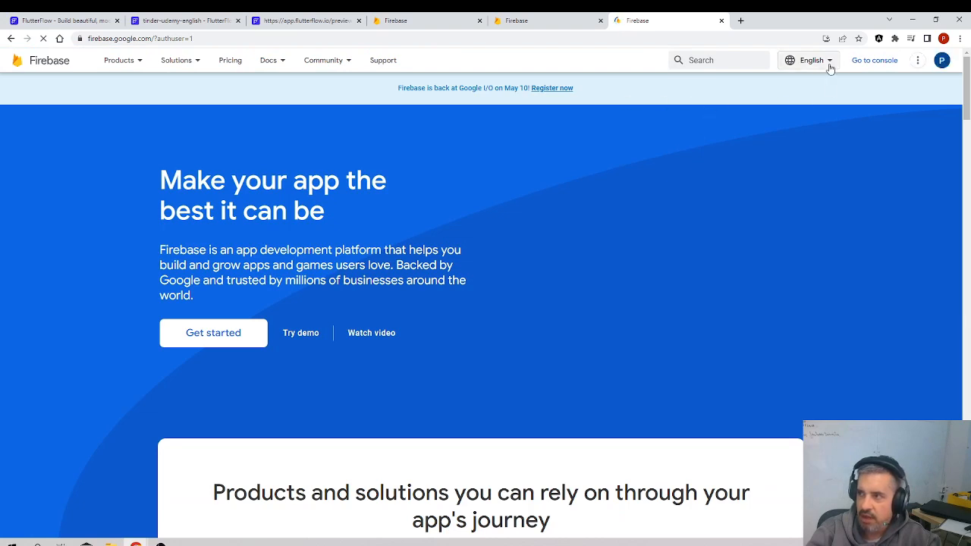
{"action": "left_click", "coordinate": [859, 61]}
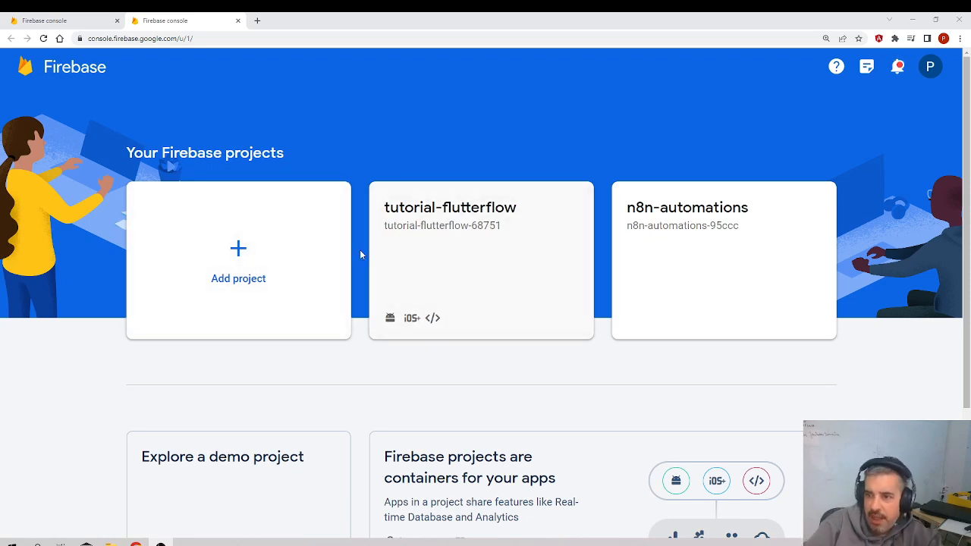
Start a new Firebase project and name it tinder-udemy-english.
{"action": "left_click", "coordinate": [239, 252]}
{"action": "left_click", "coordinate": [182, 356]}
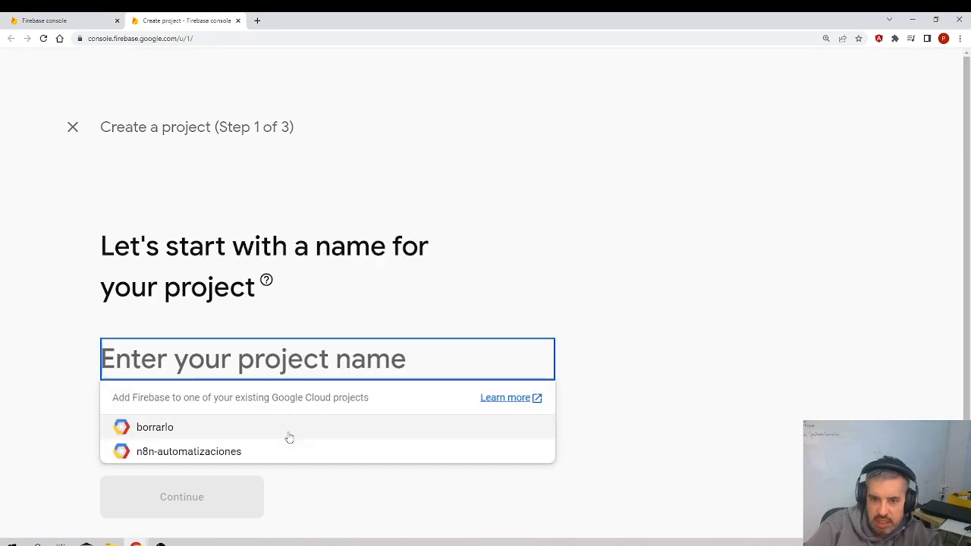
{"action": "left_click", "coordinate": [375, 293]}
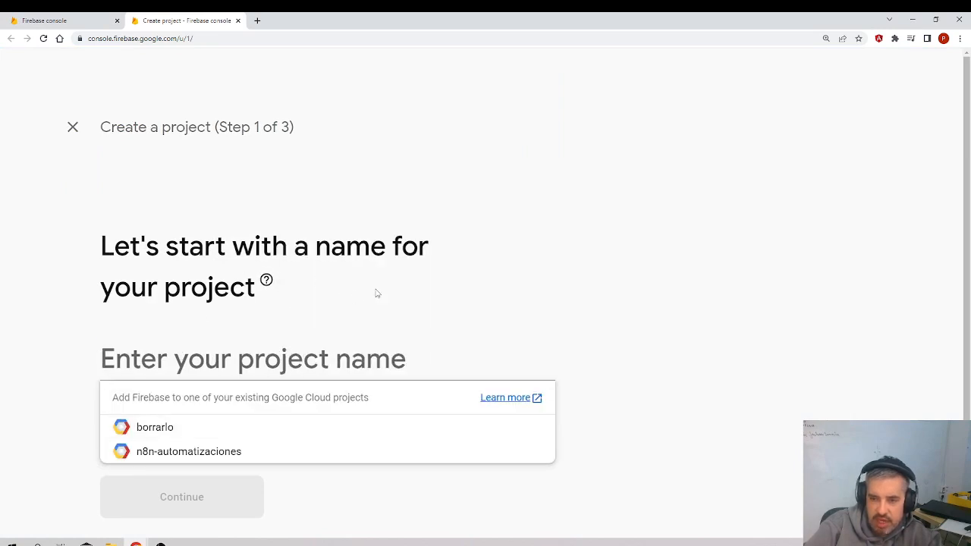
{"action": "left_click", "coordinate": [255, 343]}
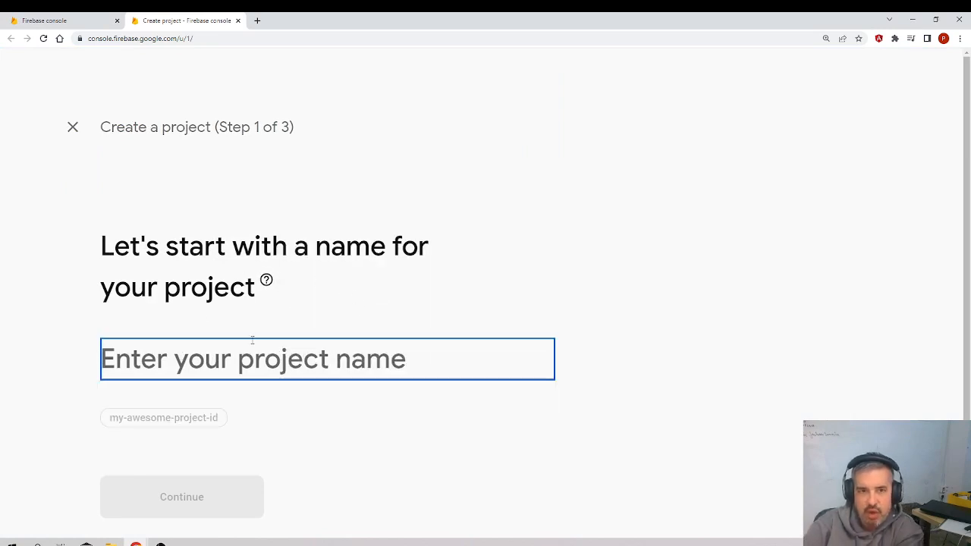
{"action": "left_click", "coordinate": [248, 365]}
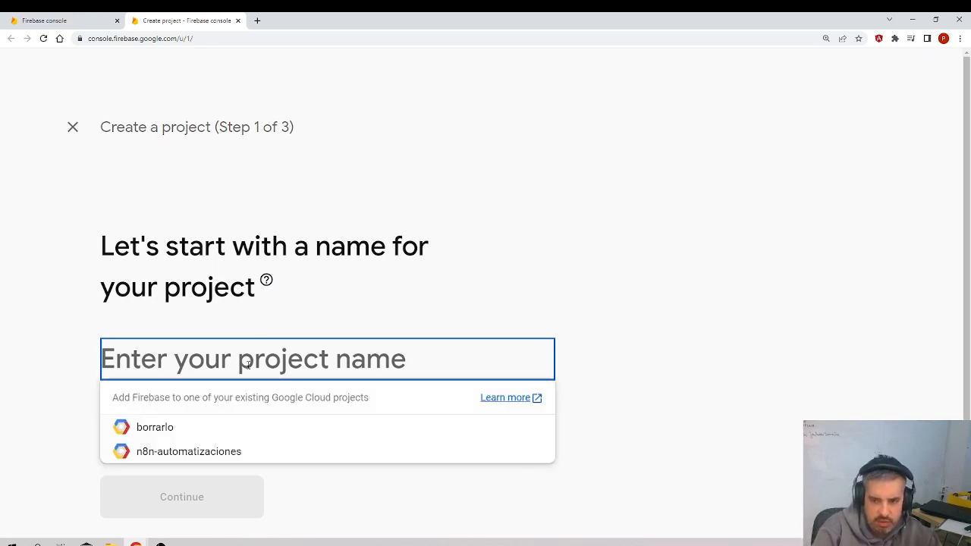
{"action": "type", "text": "tinder_"}
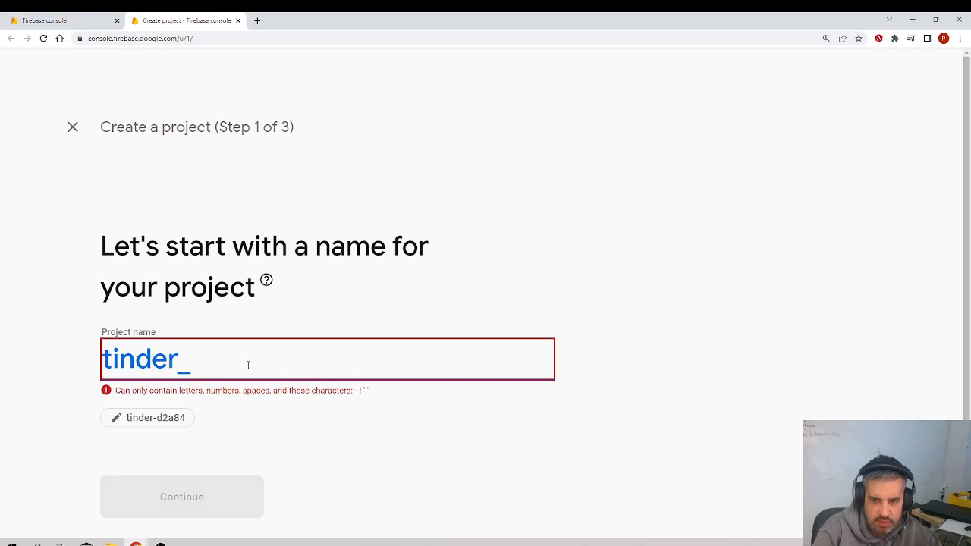
{"action": "key", "text": "BackSpace"}
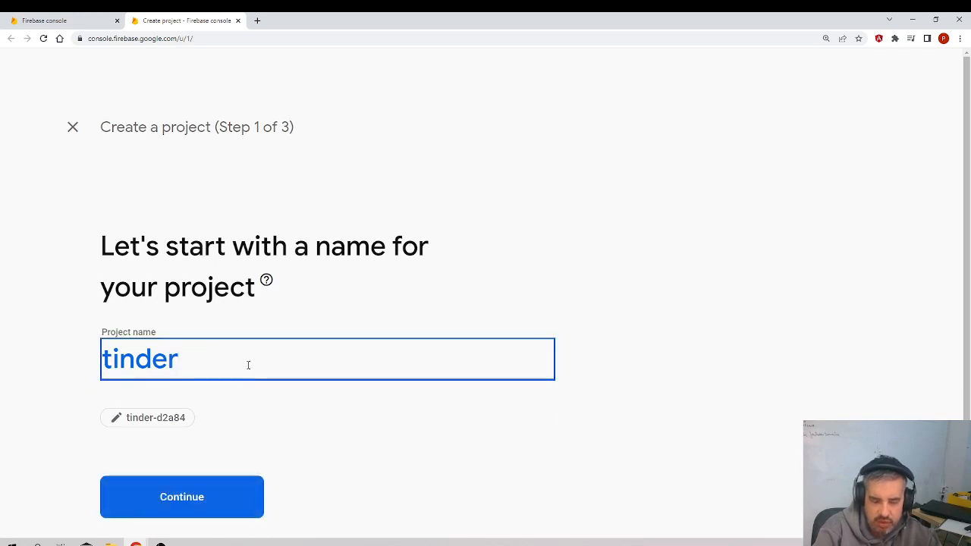
{"action": "type", "text": "-"}
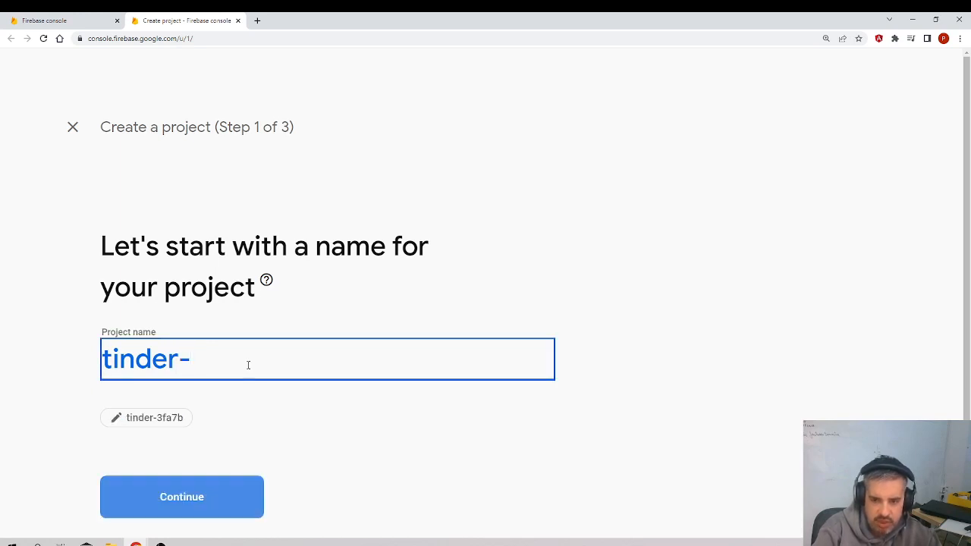
{"action": "type", "text": "udemy-english"}
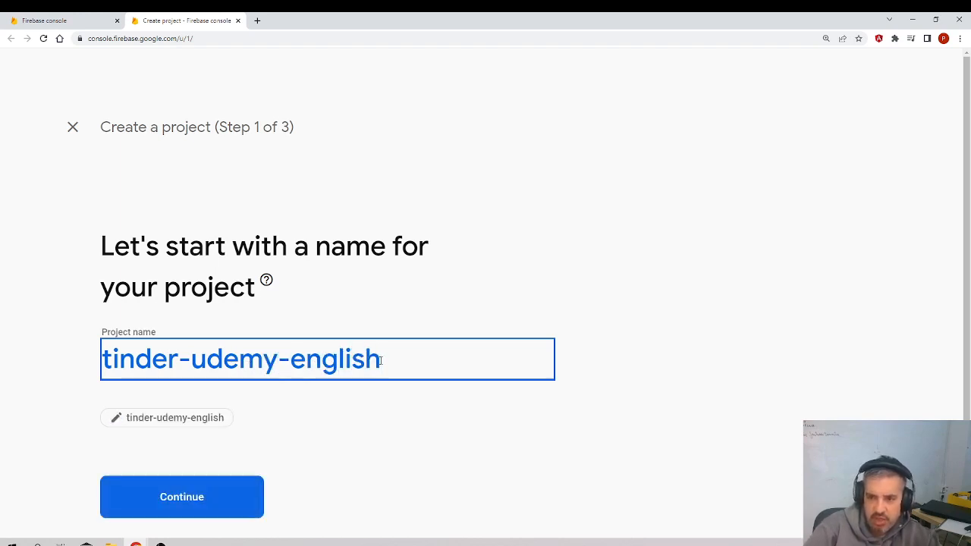
{"action": "left_click_drag", "start_coordinate": [381, 361], "coordinate": [97, 362]}
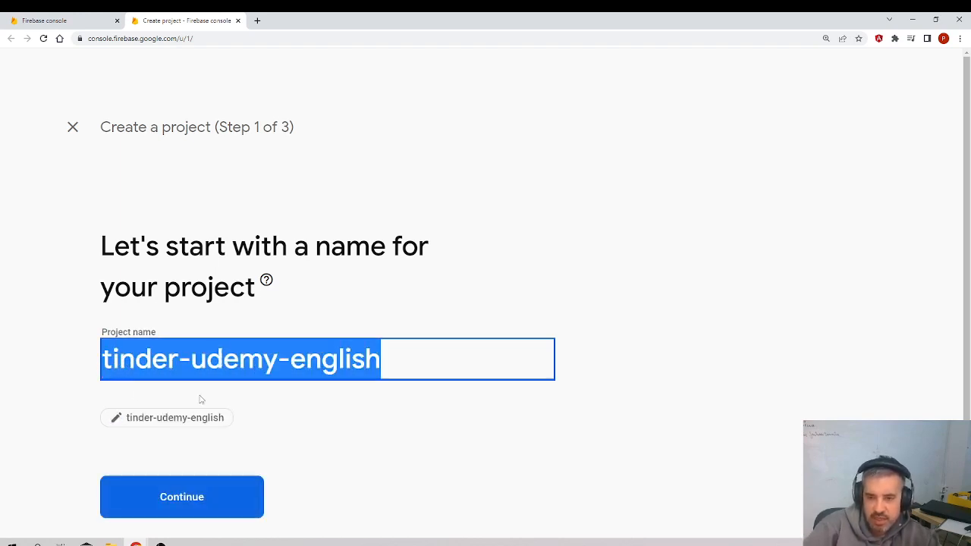
{"action": "left_click_drag", "start_coordinate": [384, 361], "coordinate": [99, 380]}
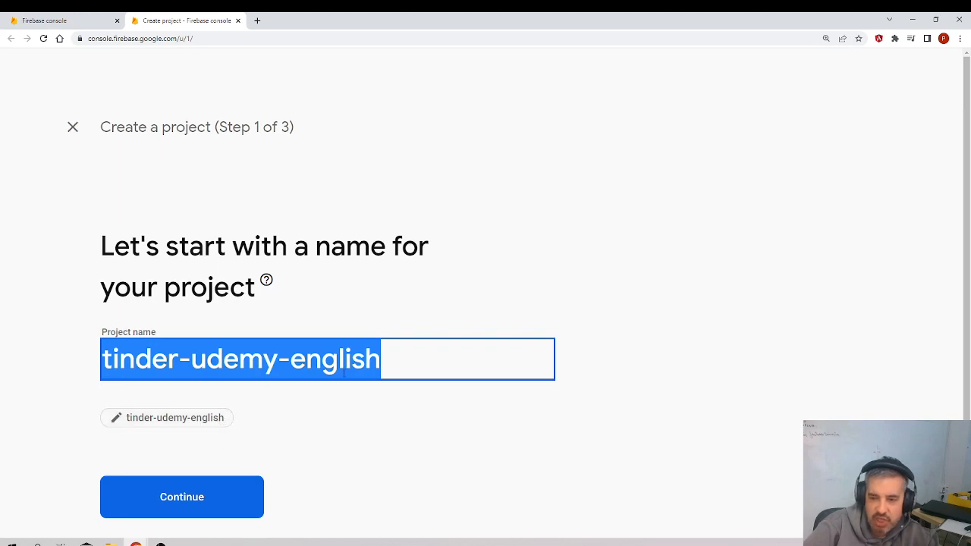
{"action": "left_click", "coordinate": [383, 359]}
{"action": "left_click_drag", "start_coordinate": [384, 359], "coordinate": [88, 353]}
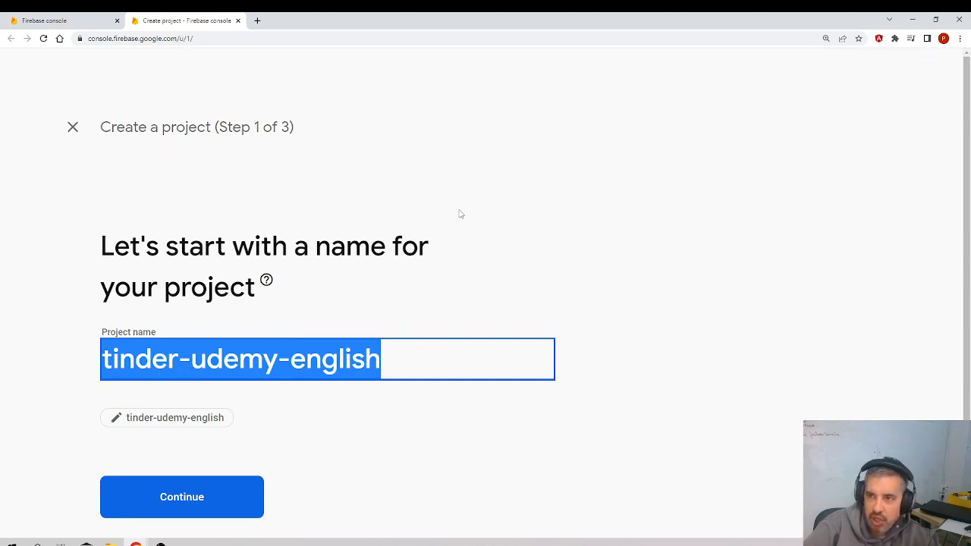
{"action": "left_click", "coordinate": [383, 351]}
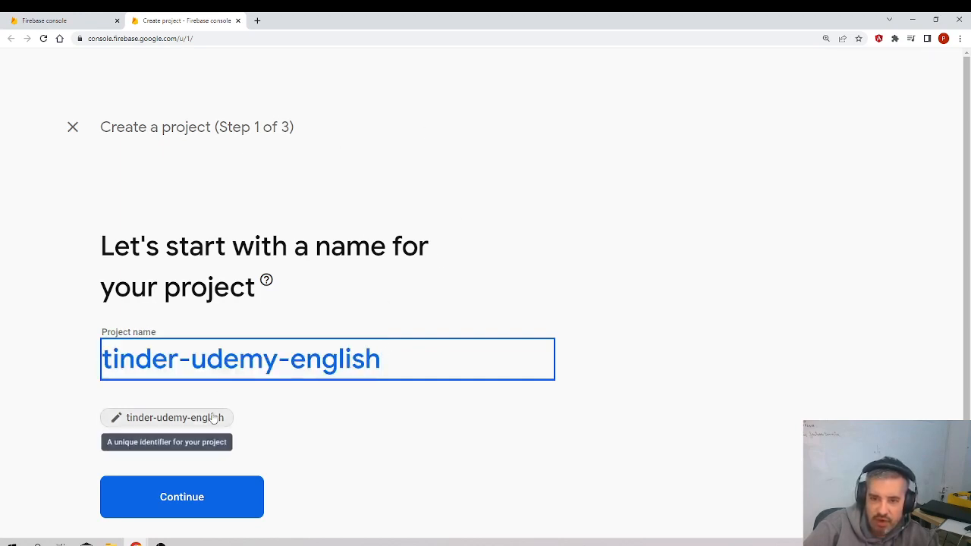
{"action": "left_click_drag", "start_coordinate": [382, 357], "coordinate": [83, 364]}
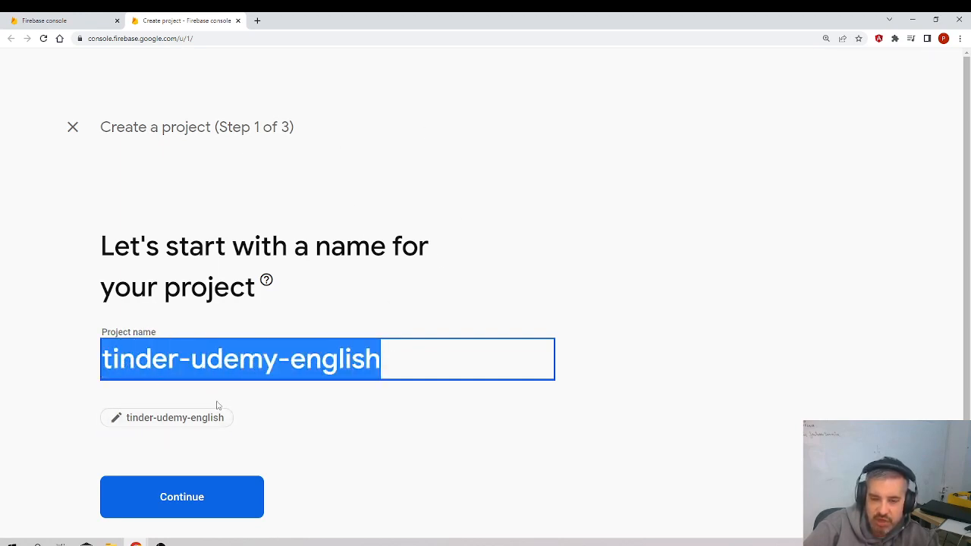
Try the suffix -234234 at the end of the project name and remove it again.
{"action": "left_click", "coordinate": [398, 362]}
{"action": "type", "text": "-234234"}
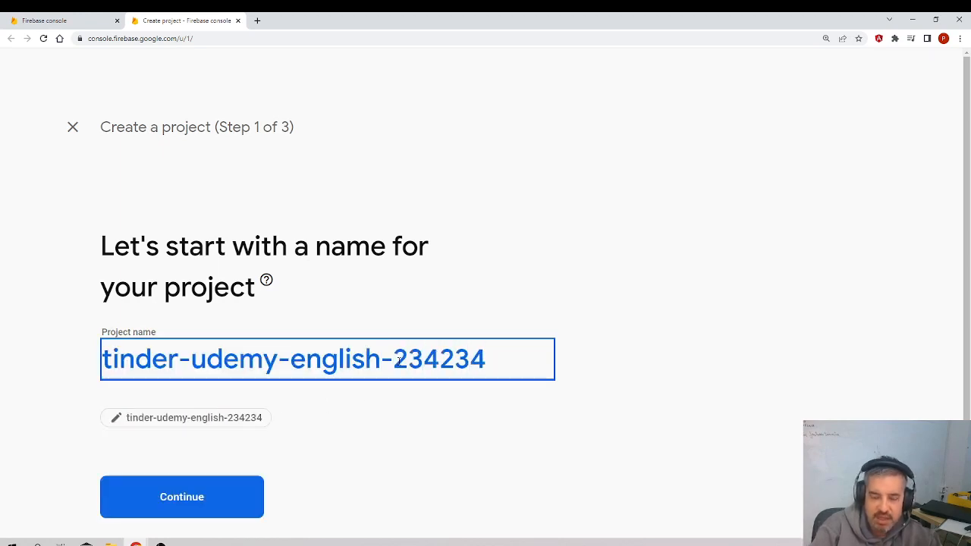
{"action": "key", "text": "BackSpace"}
{"action": "key", "text": "BackSpace"}
{"action": "key", "text": "BackSpace"}
{"action": "key", "text": "BackSpace"}
{"action": "key", "text": "BackSpace"}
{"action": "key", "text": "BackSpace"}
{"action": "key", "text": "BackSpace"}
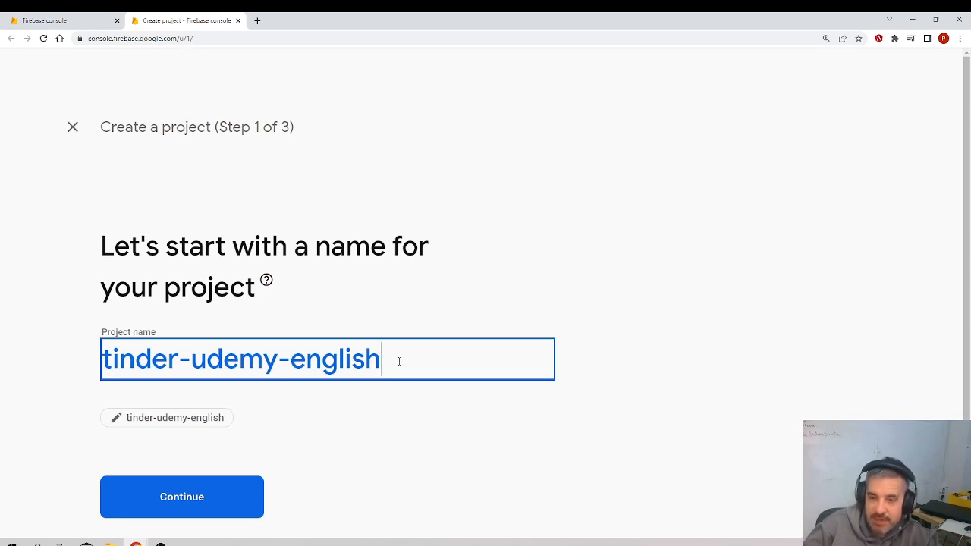
{"action": "left_click_drag", "start_coordinate": [398, 362], "coordinate": [102, 360]}
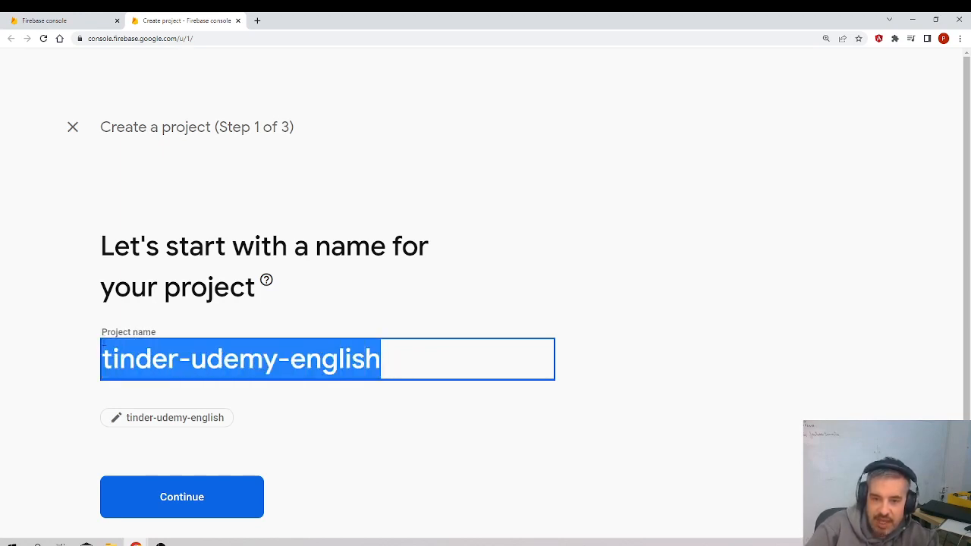
{"action": "left_click_drag", "start_coordinate": [383, 362], "coordinate": [107, 342]}
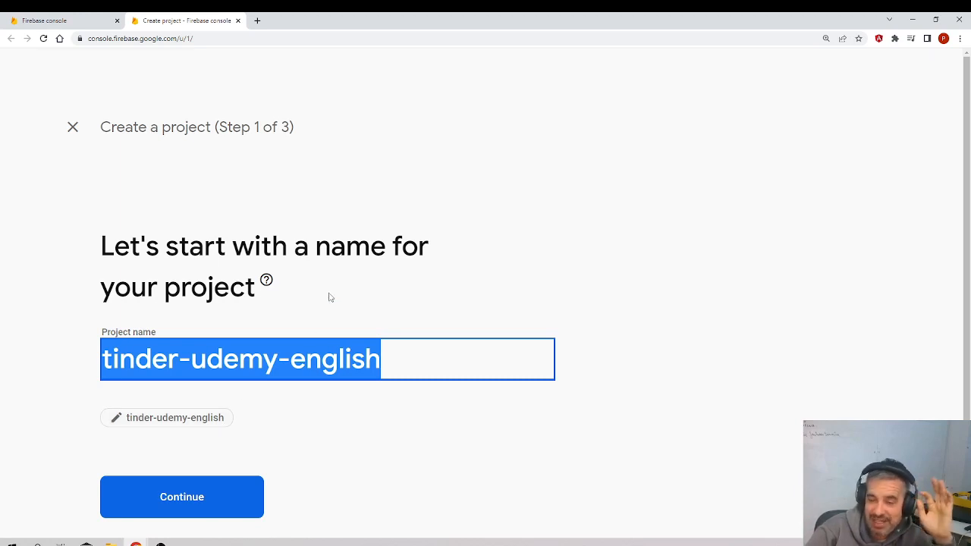
{"action": "left_click", "coordinate": [385, 361]}
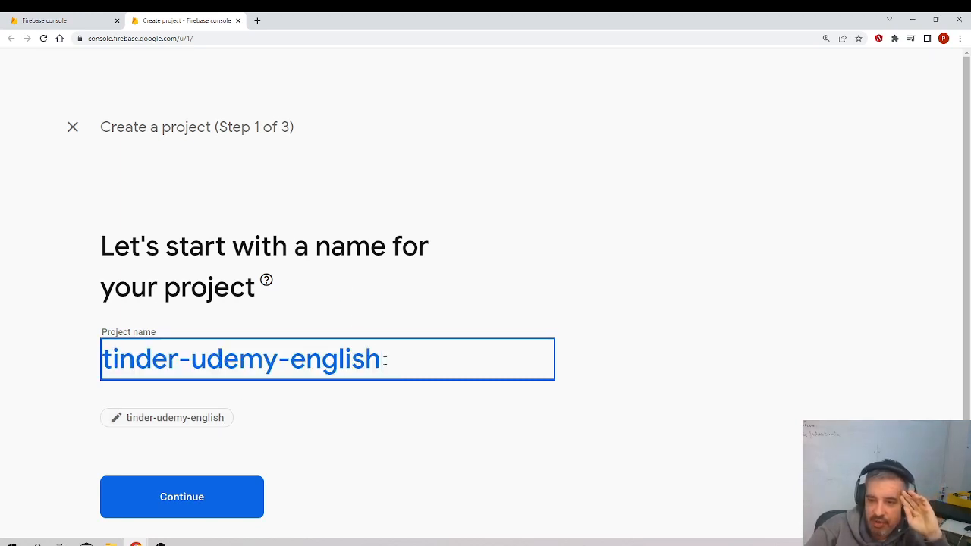
{"action": "left_click_drag", "start_coordinate": [385, 360], "coordinate": [293, 363]}
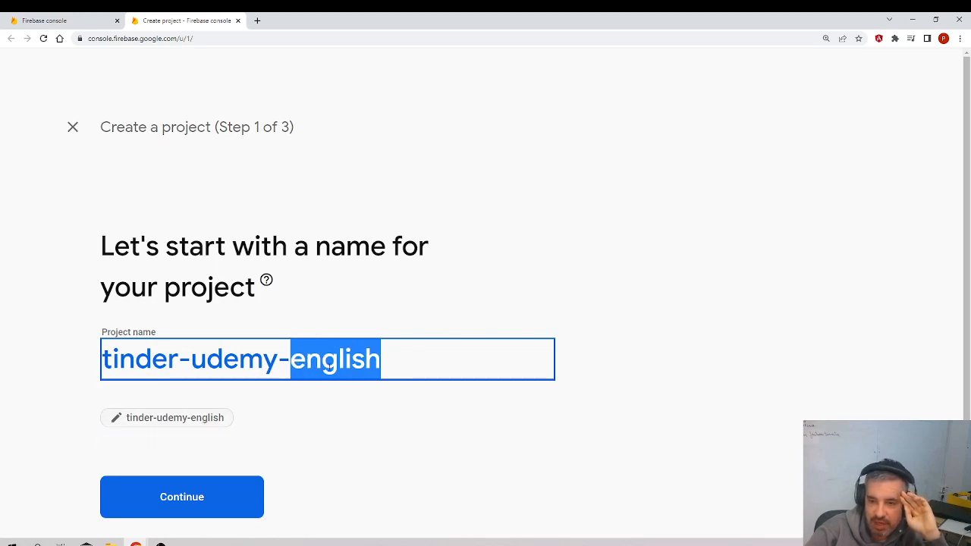
{"action": "left_click", "coordinate": [339, 361]}
{"action": "left_click", "coordinate": [328, 346]}
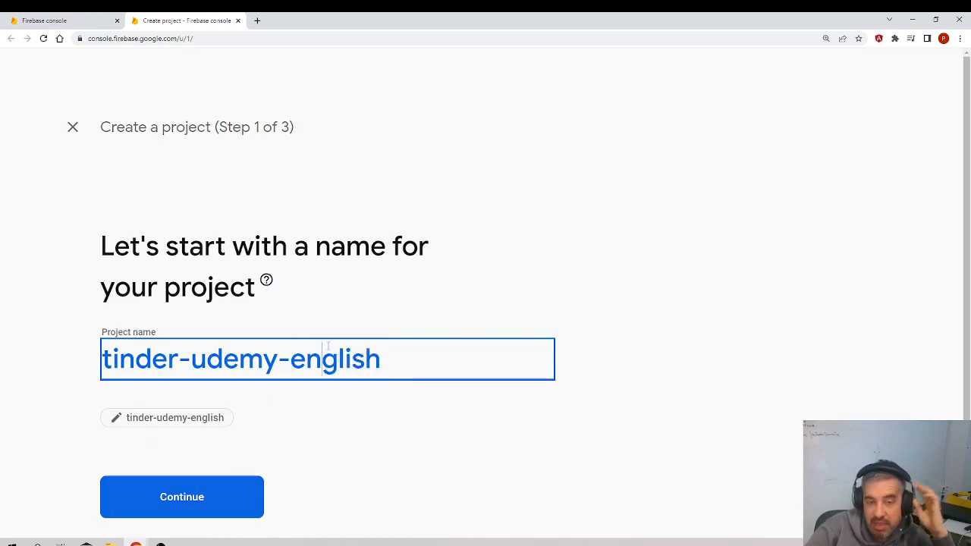
{"action": "left_click_drag", "start_coordinate": [389, 351], "coordinate": [111, 360]}
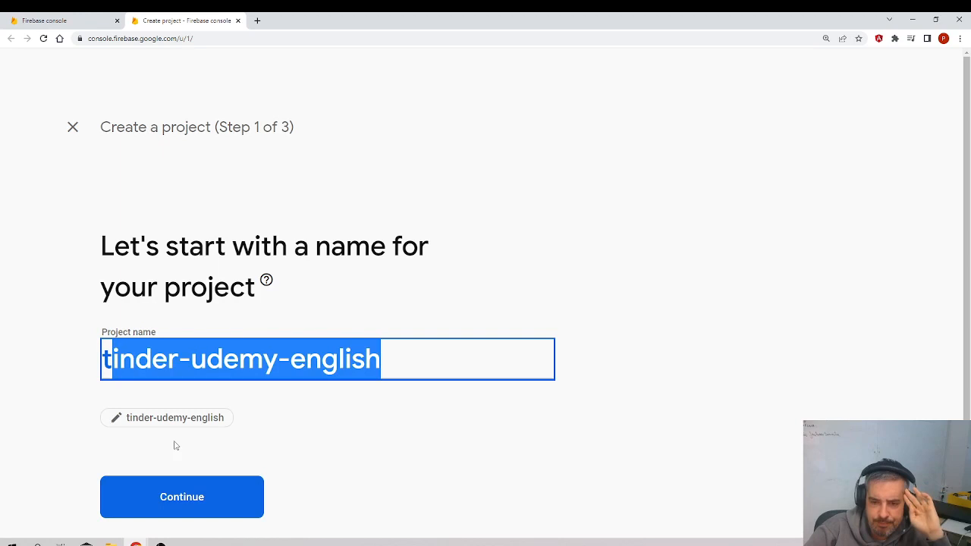
Accept the project name and continue with Google Analytics left enabled for the project.
{"action": "left_click", "coordinate": [191, 496]}
{"action": "scroll", "coordinate": [302, 325], "scroll_direction": "down", "scroll_amount": 3}
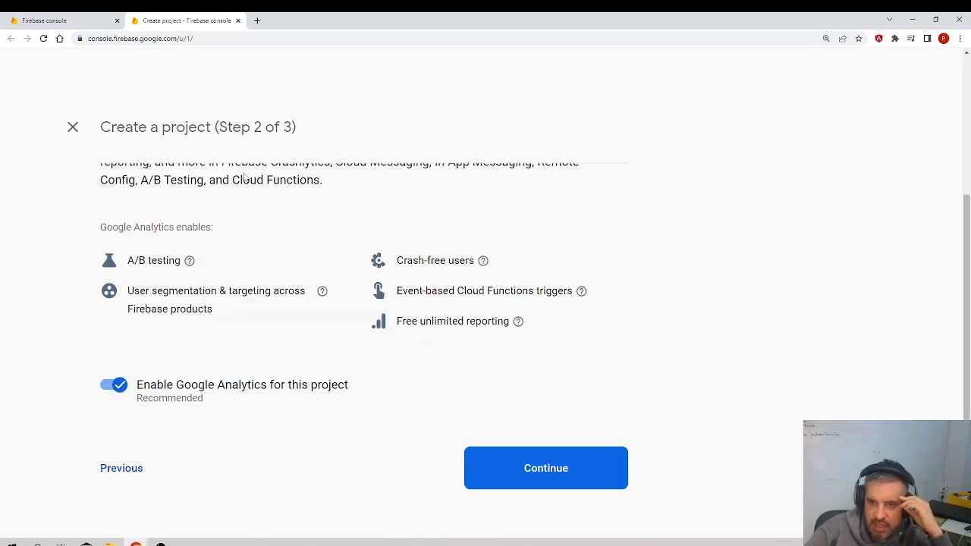
{"action": "scroll", "coordinate": [166, 346], "scroll_direction": "up", "scroll_amount": 3}
{"action": "scroll", "coordinate": [165, 343], "scroll_direction": "down", "scroll_amount": 3}
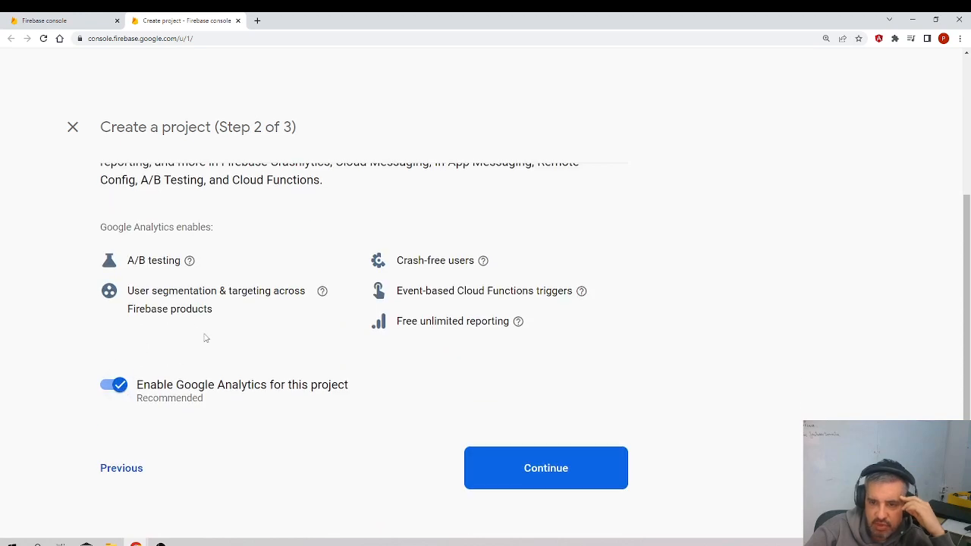
{"action": "left_click", "coordinate": [508, 468]}
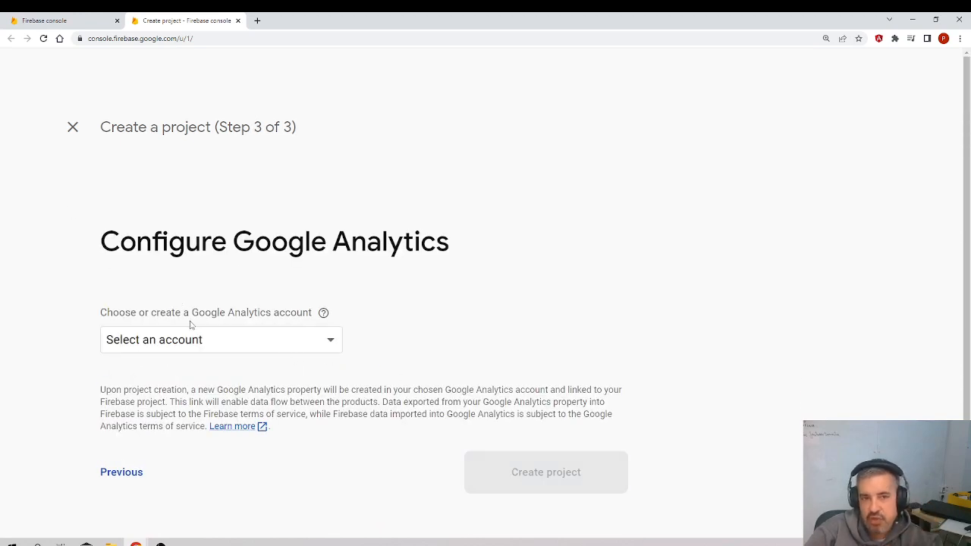
Choose Default Account for Firebase as the Google Analytics account and create the project.
{"action": "left_click", "coordinate": [211, 339]}
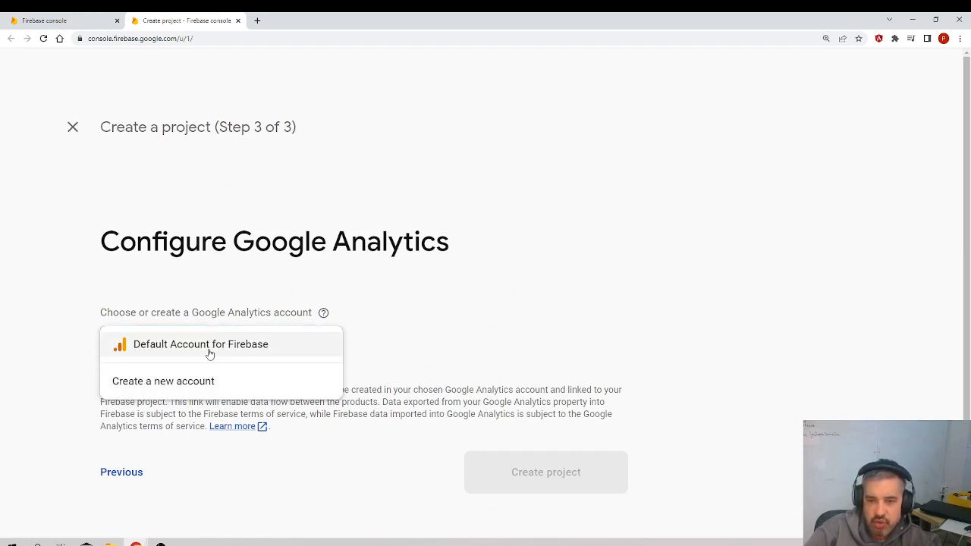
{"action": "left_click", "coordinate": [210, 349]}
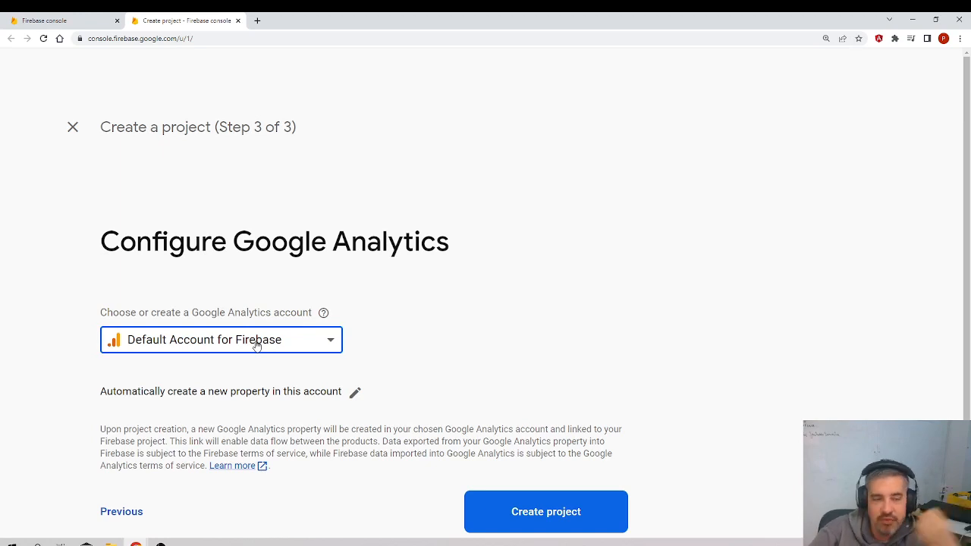
{"action": "left_click", "coordinate": [544, 521]}
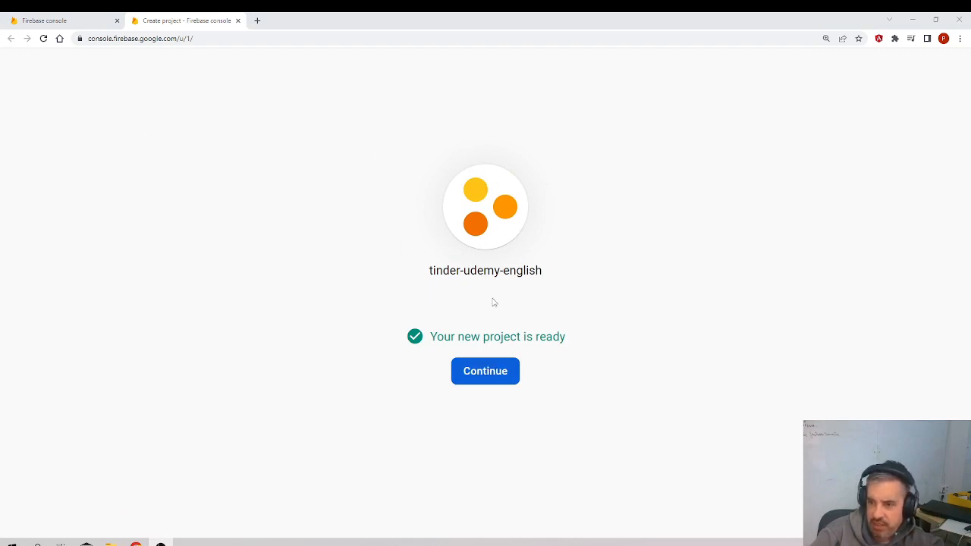
Continue to the overview of the new project and select tinder-udemy-english in the project list.
{"action": "left_click", "coordinate": [482, 377]}
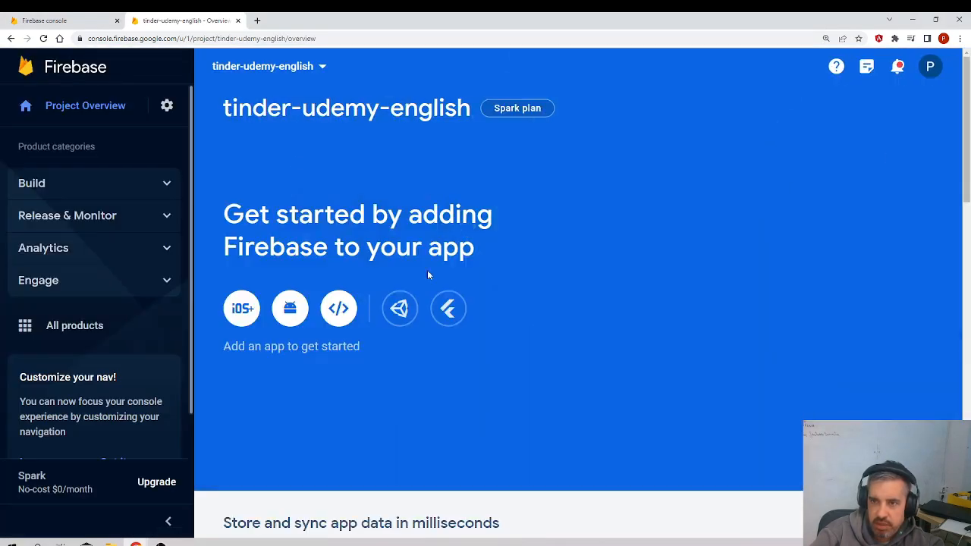
{"action": "left_click", "coordinate": [277, 69]}
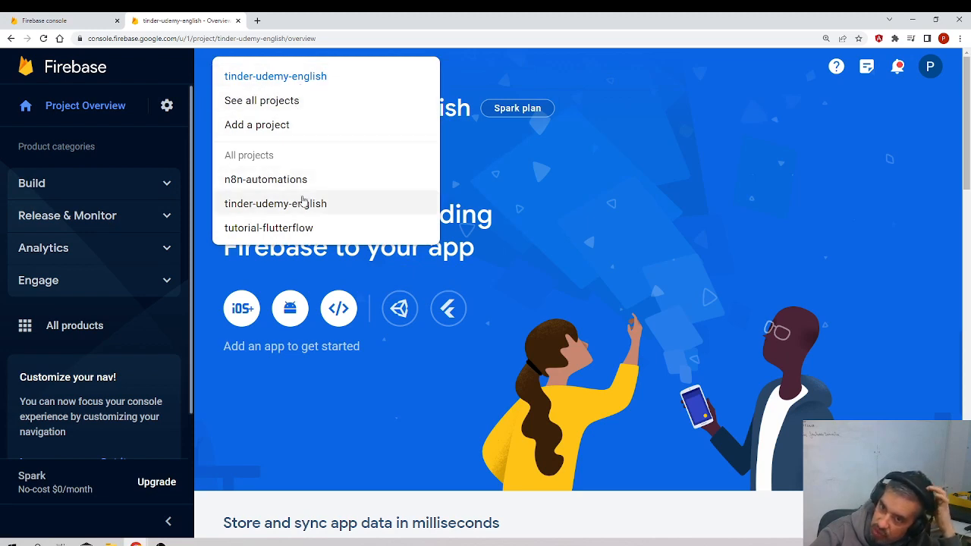
{"action": "left_click", "coordinate": [306, 76]}
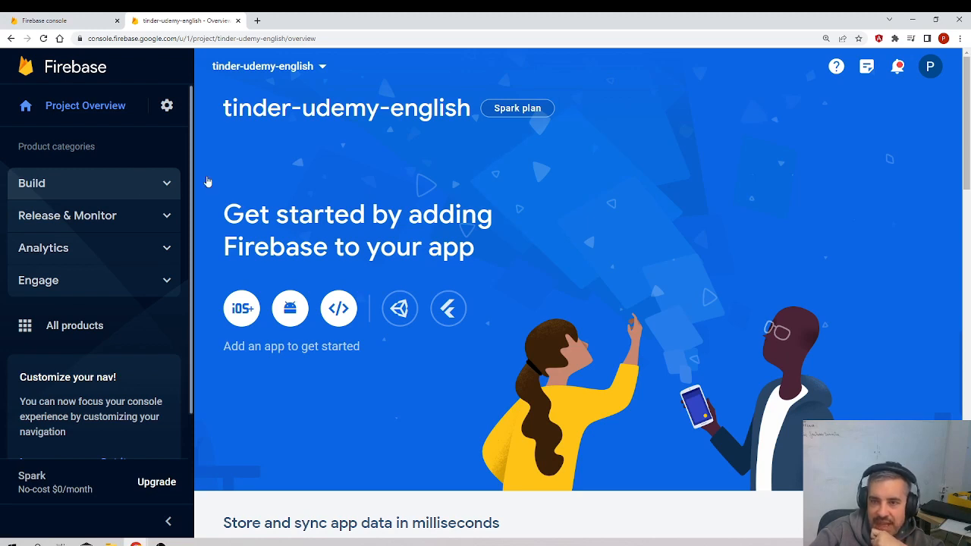
Look through the products offered under the Build, Release & Monitor, Analytics and Engage categories.
{"action": "left_click", "coordinate": [112, 189]}
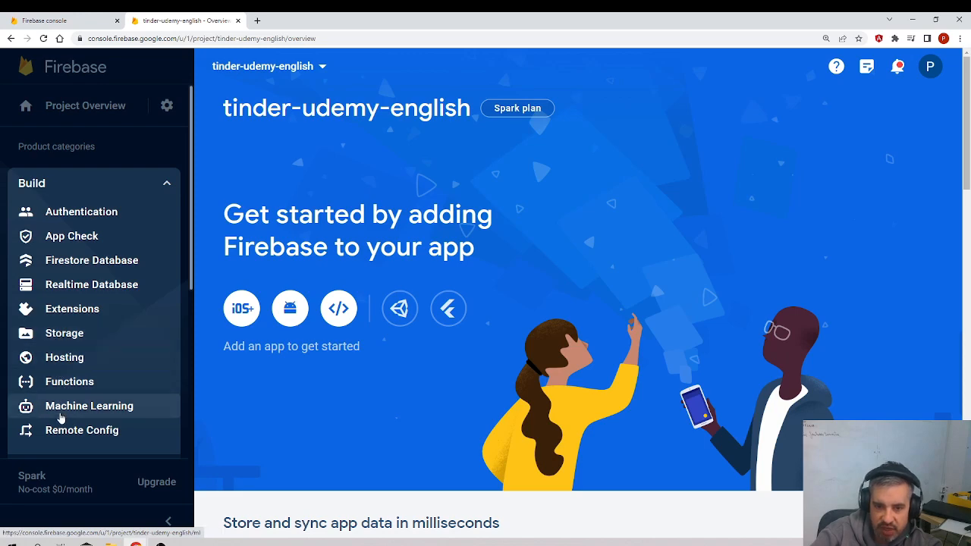
{"action": "scroll", "coordinate": [102, 288], "scroll_direction": "down", "scroll_amount": 3}
{"action": "left_click", "coordinate": [117, 280]}
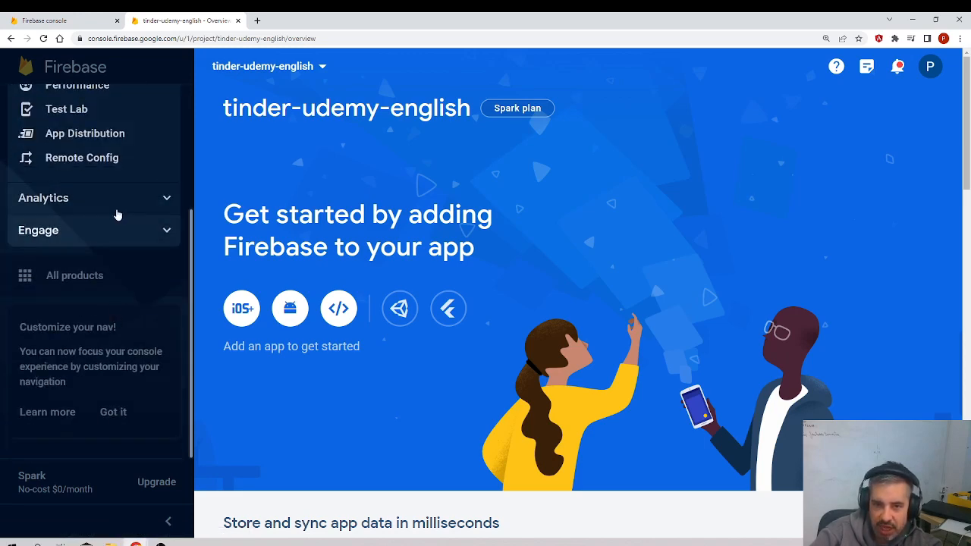
{"action": "left_click", "coordinate": [122, 381]}
{"action": "scroll", "coordinate": [135, 356], "scroll_direction": "down", "scroll_amount": 2}
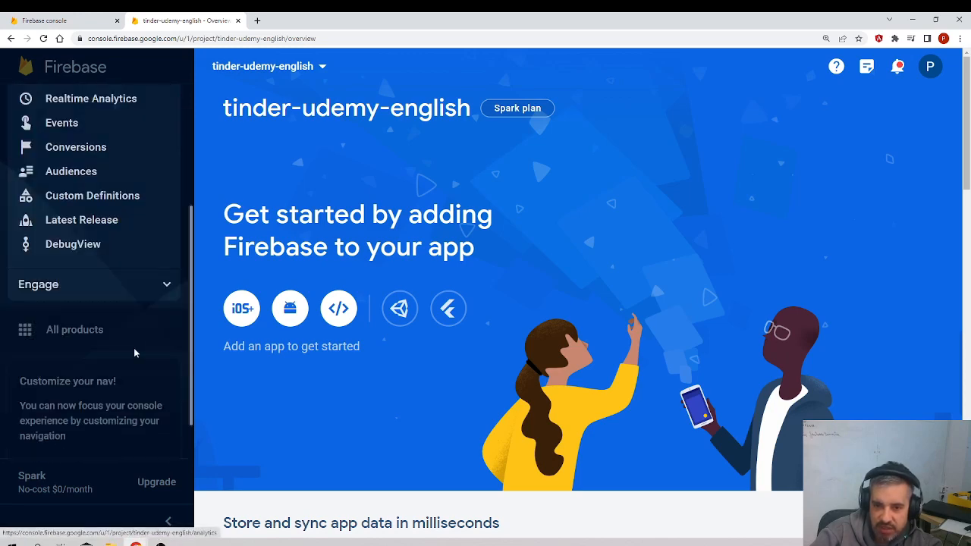
{"action": "left_click", "coordinate": [134, 293]}
{"action": "scroll", "coordinate": [129, 337], "scroll_direction": "up", "scroll_amount": 3}
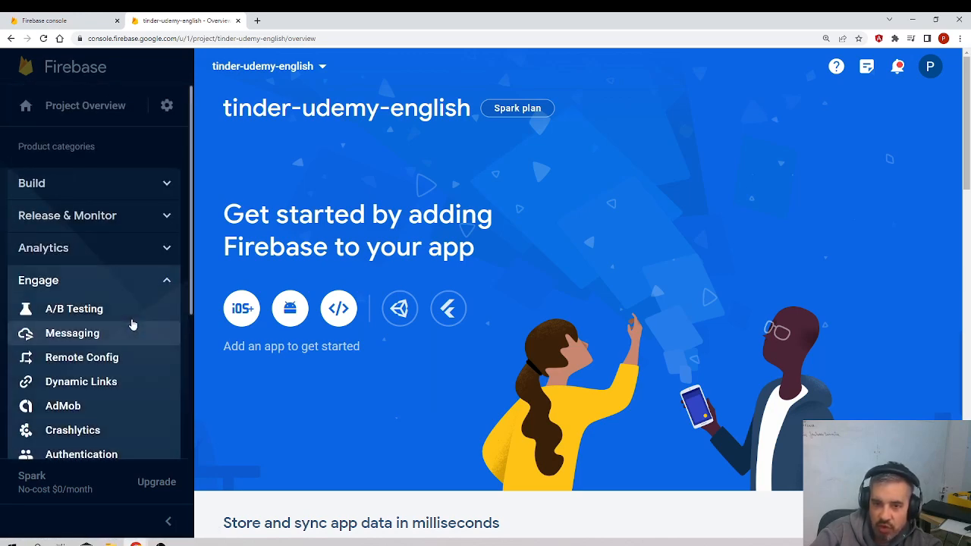
{"action": "left_click", "coordinate": [154, 280]}
Open Authentication among the Build products and get started with its sign-in methods.
{"action": "left_click", "coordinate": [168, 186]}
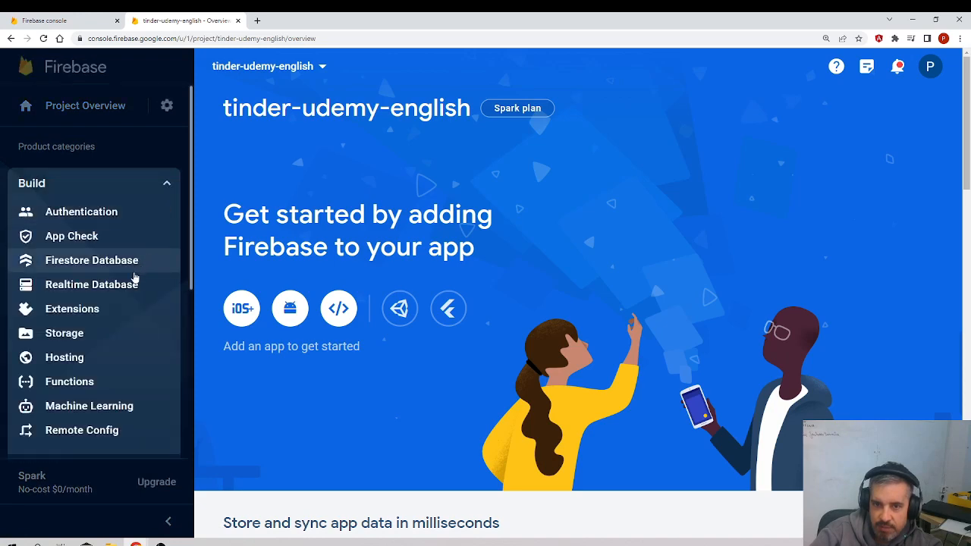
{"action": "left_click", "coordinate": [81, 221]}
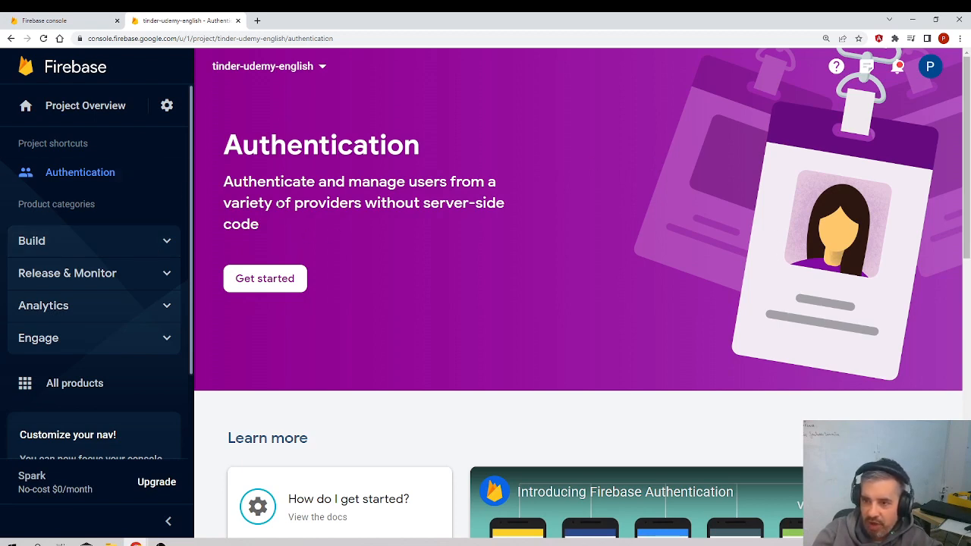
{"action": "left_click", "coordinate": [257, 280]}
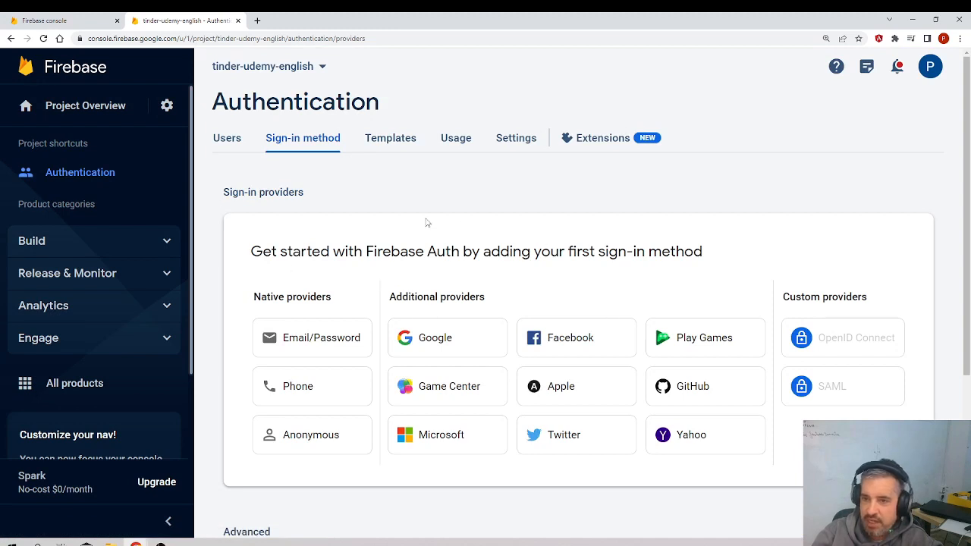
{"action": "left_click_drag", "start_coordinate": [715, 268], "coordinate": [248, 262]}
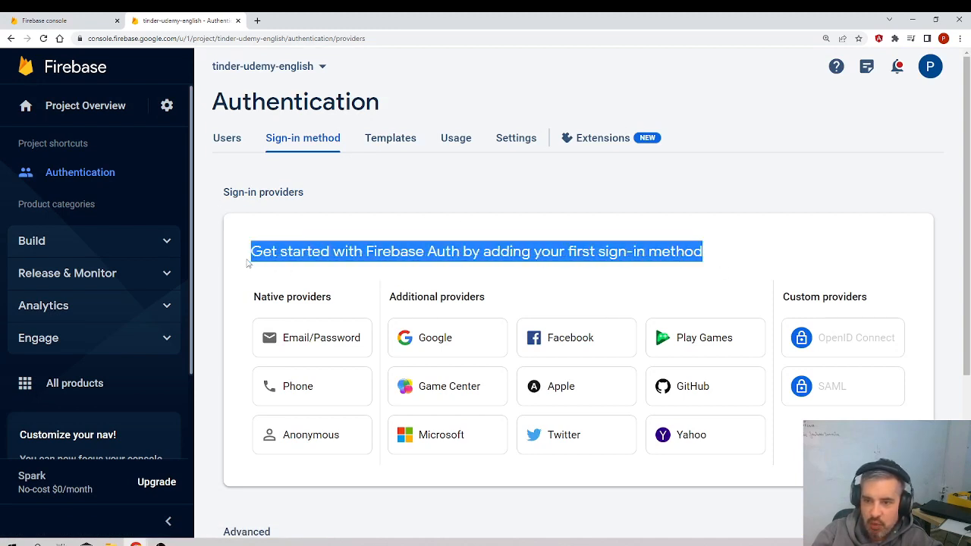
{"action": "left_click", "coordinate": [516, 285]}
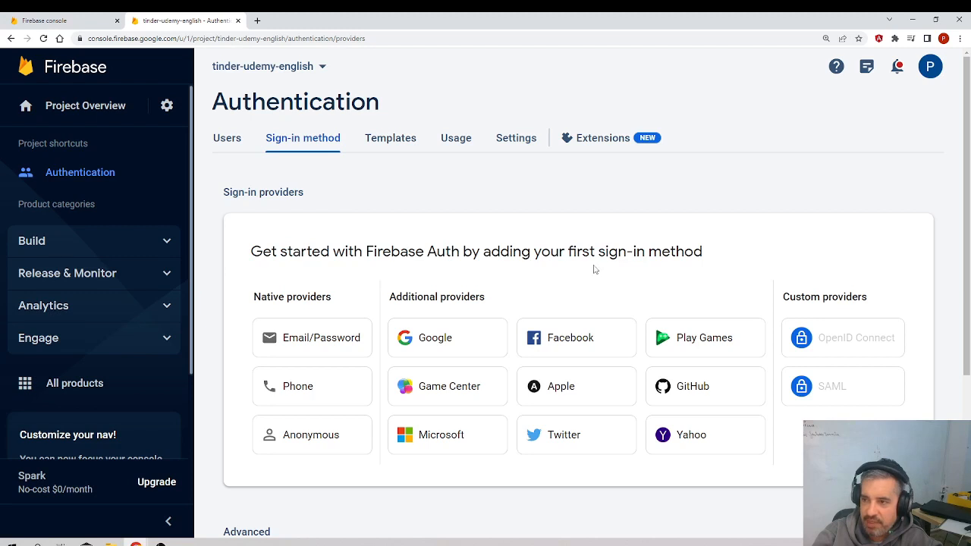
Enable the native Email/Password sign-in provider, leaving passwordless email link off, and save it.
{"action": "left_click", "coordinate": [308, 340]}
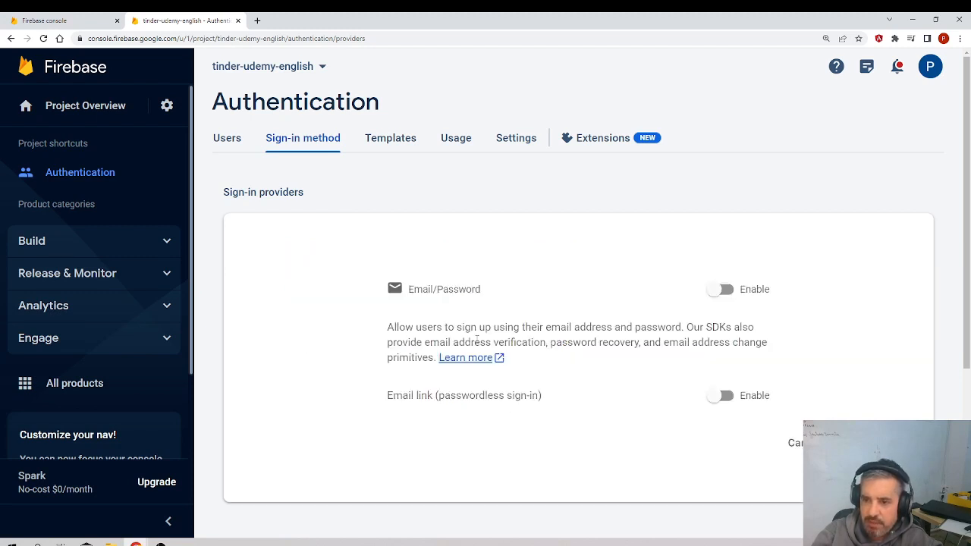
{"action": "left_click", "coordinate": [723, 293]}
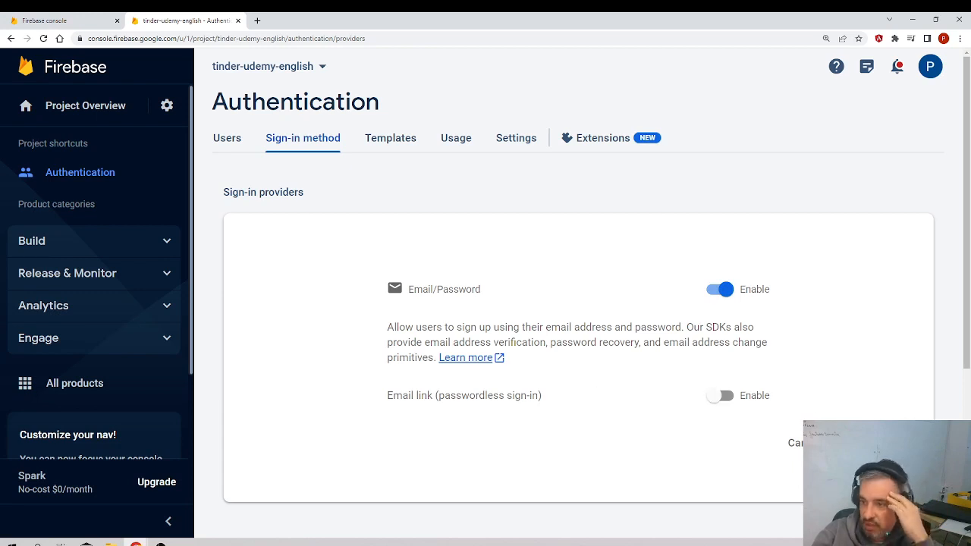
{"action": "left_click", "coordinate": [870, 443]}
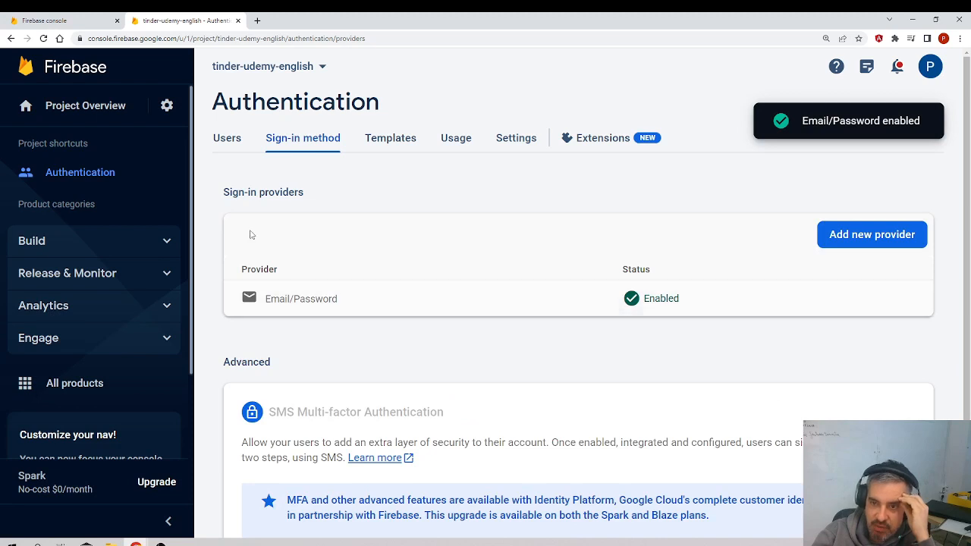
{"action": "left_click_drag", "start_coordinate": [305, 192], "coordinate": [223, 190]}
{"action": "left_click_drag", "start_coordinate": [338, 299], "coordinate": [240, 303]}
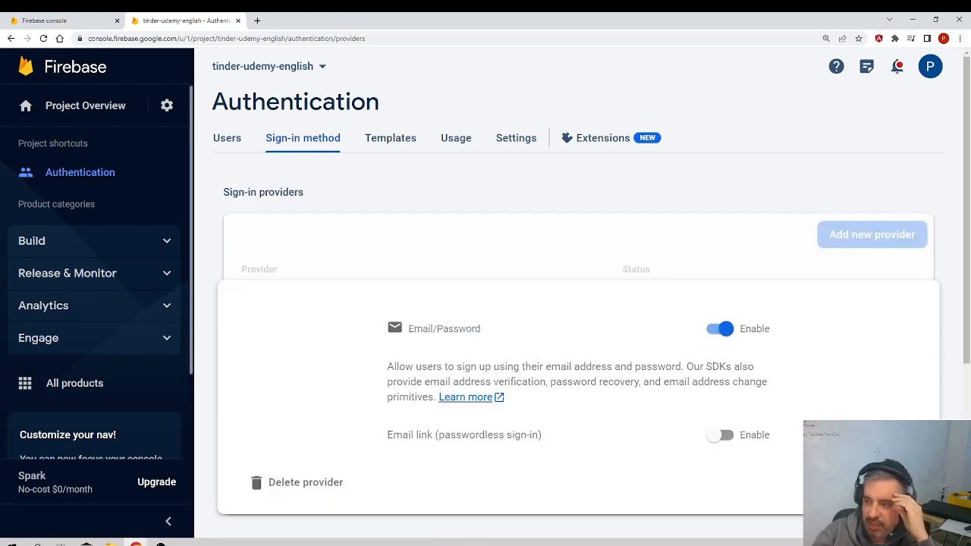
{"action": "left_click", "coordinate": [835, 481]}
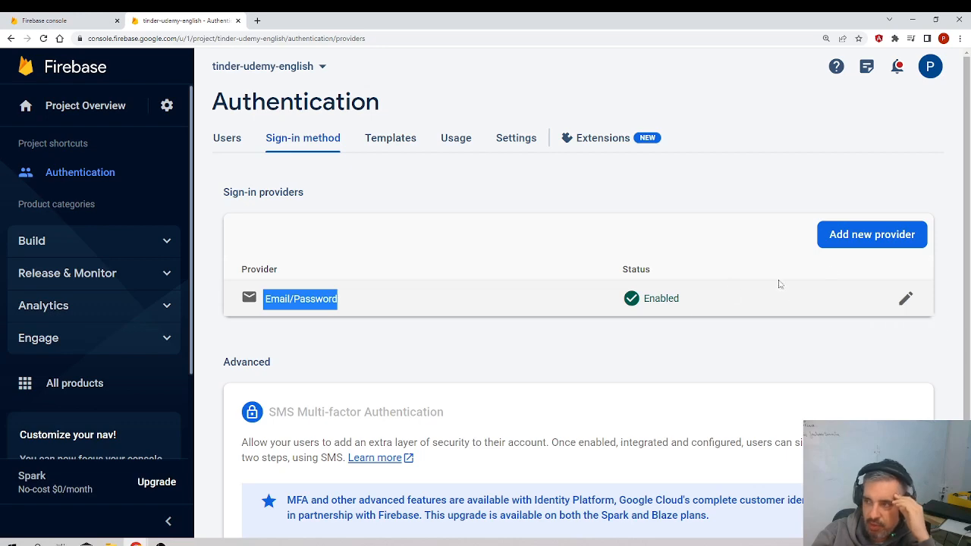
Add Google as a new sign-in provider and switch it to enabled.
{"action": "left_click", "coordinate": [850, 243]}
{"action": "left_click", "coordinate": [450, 394]}
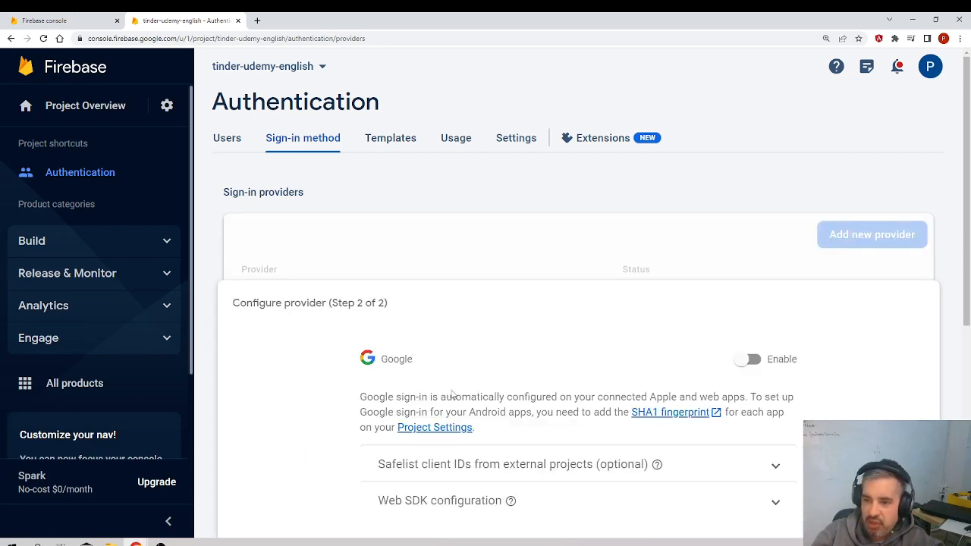
{"action": "left_click", "coordinate": [747, 359]}
{"action": "scroll", "coordinate": [763, 340], "scroll_direction": "down", "scroll_amount": 3}
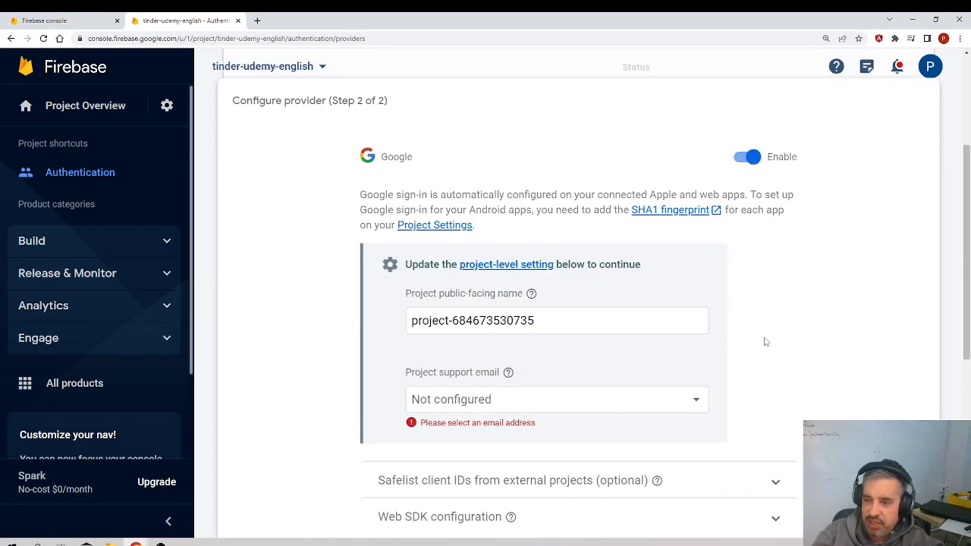
{"action": "scroll", "coordinate": [667, 295], "scroll_direction": "up", "scroll_amount": 3}
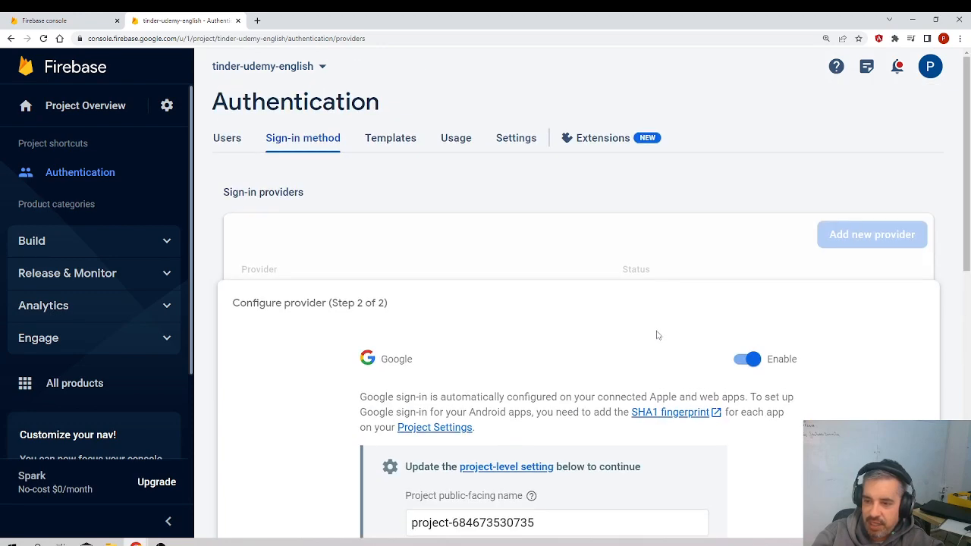
{"action": "scroll", "coordinate": [658, 336], "scroll_direction": "down", "scroll_amount": 3}
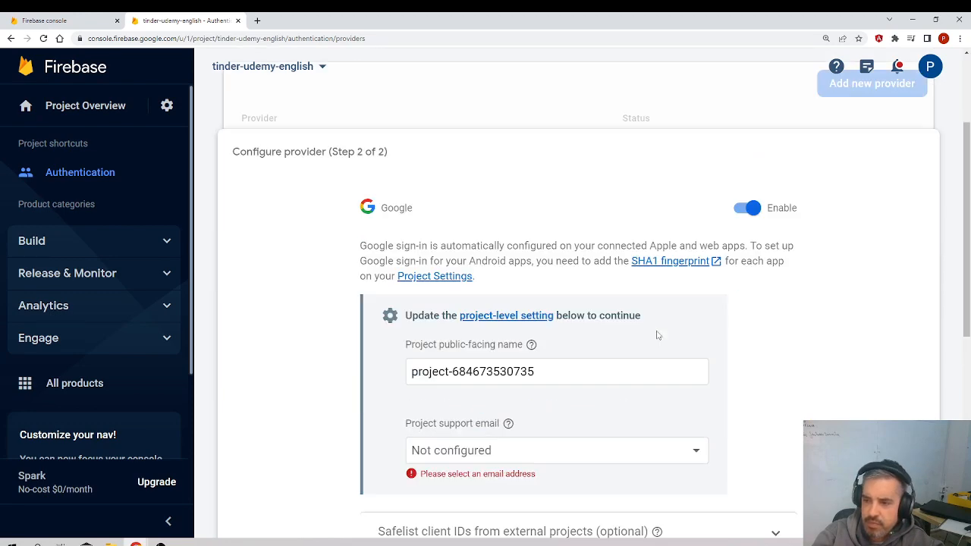
Choose the account's e-mail address as the project support email and save the Google provider.
{"action": "left_click", "coordinate": [538, 395]}
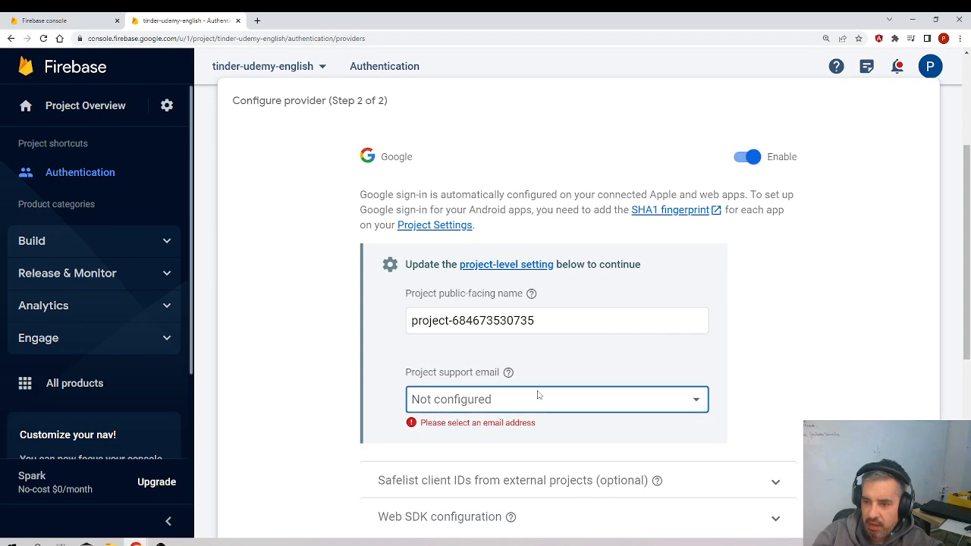
{"action": "left_click", "coordinate": [538, 399]}
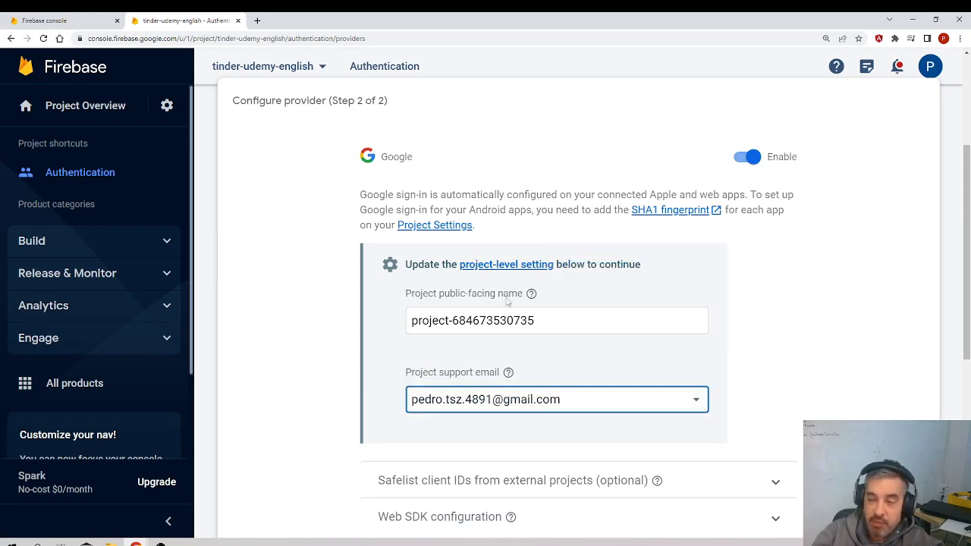
{"action": "scroll", "coordinate": [619, 302], "scroll_direction": "down", "scroll_amount": 3}
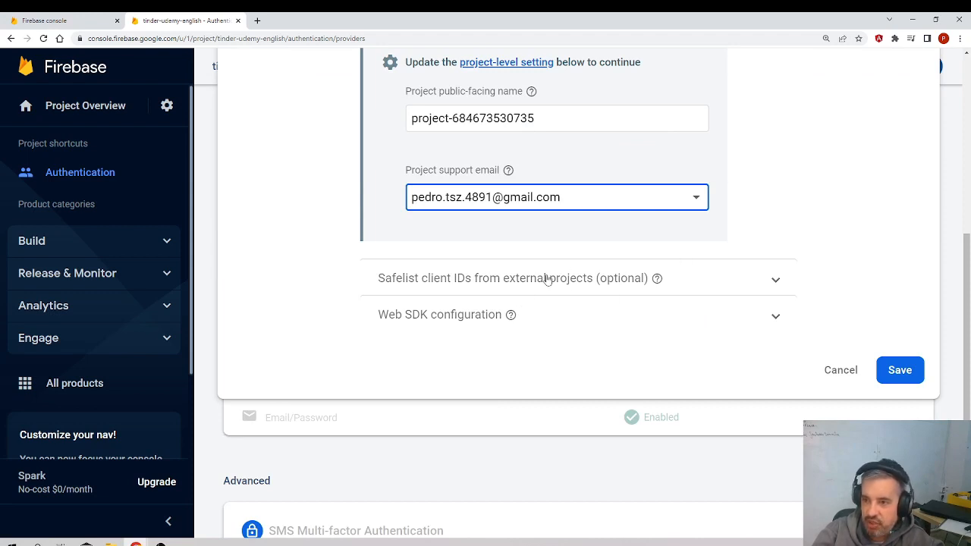
{"action": "left_click", "coordinate": [883, 369]}
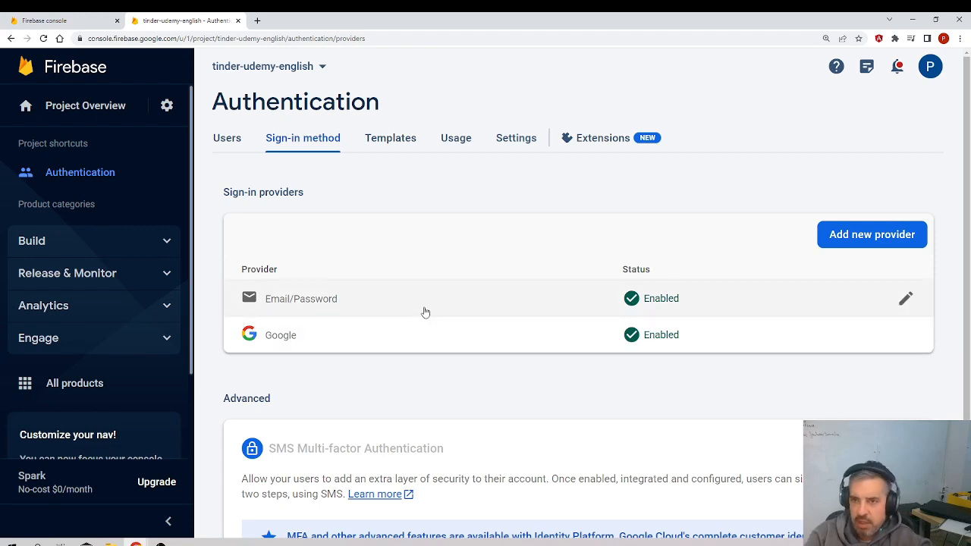
Open Firestore Database and start creating a database with the production mode security rules.
{"action": "left_click", "coordinate": [149, 251]}
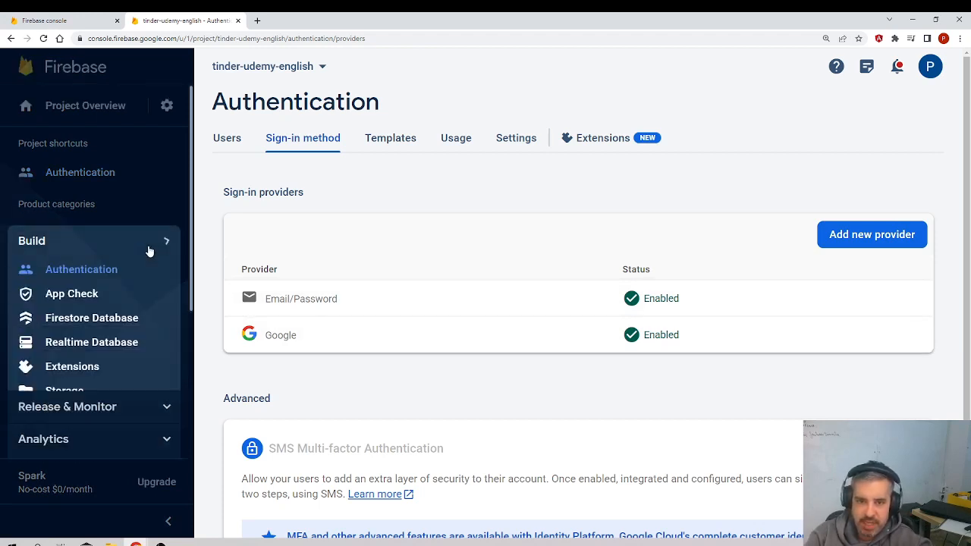
{"action": "left_click", "coordinate": [104, 324]}
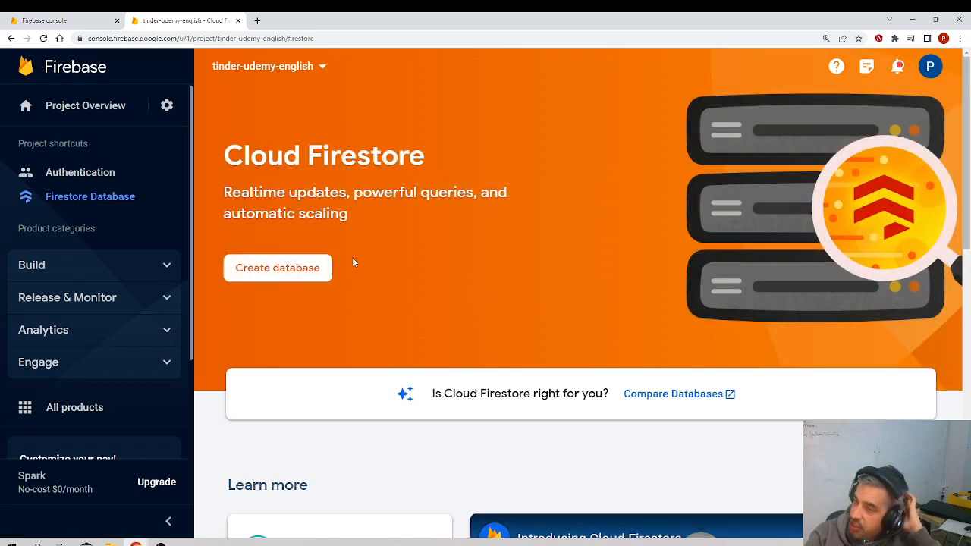
{"action": "left_click", "coordinate": [280, 268]}
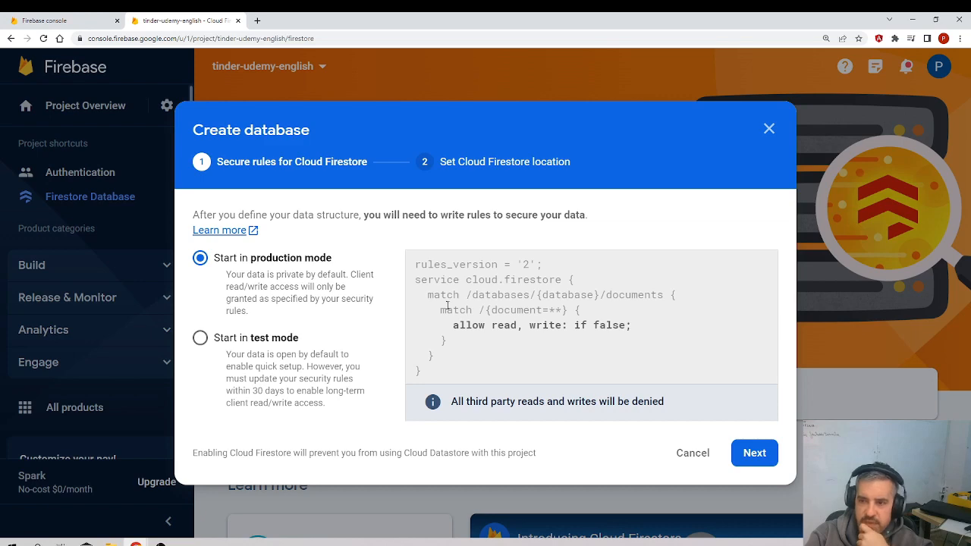
{"action": "left_click", "coordinate": [758, 455]}
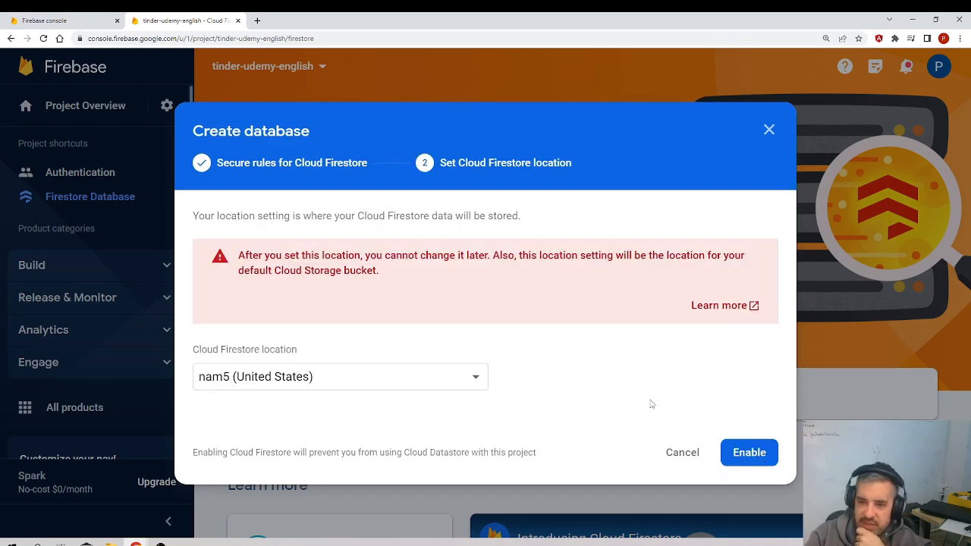
Set the Cloud Firestore location to the multi-region eur3 (Europe) and enable the database.
{"action": "left_click", "coordinate": [402, 380]}
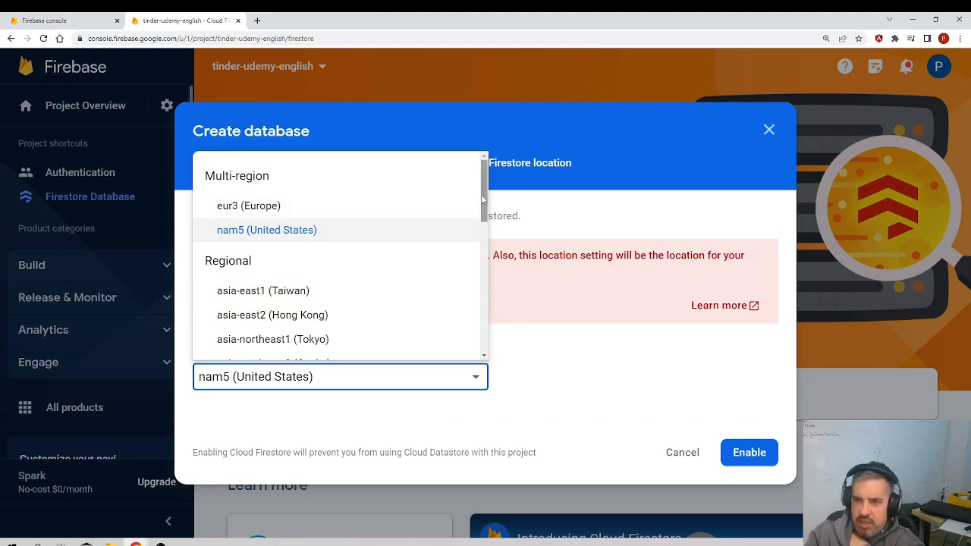
{"action": "left_click_drag", "start_coordinate": [483, 199], "coordinate": [483, 294]}
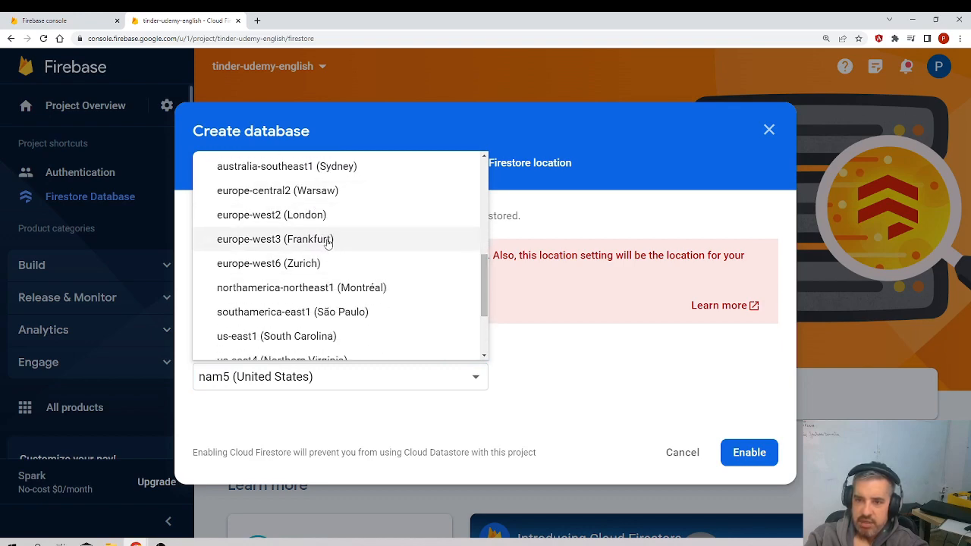
{"action": "left_click_drag", "start_coordinate": [486, 287], "coordinate": [491, 200]}
{"action": "scroll", "coordinate": [425, 213], "scroll_direction": "up", "scroll_amount": 1}
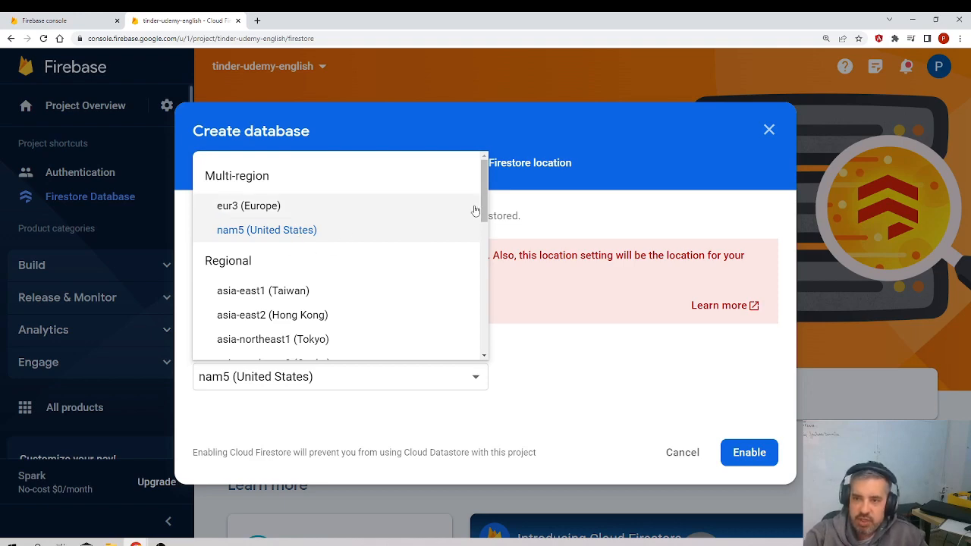
{"action": "mouse_move", "coordinate": [481, 210]}
{"action": "left_mouse_down"}
{"action": "mouse_move", "coordinate": [482, 270]}
{"action": "mouse_move", "coordinate": [483, 198]}
{"action": "left_mouse_up"}
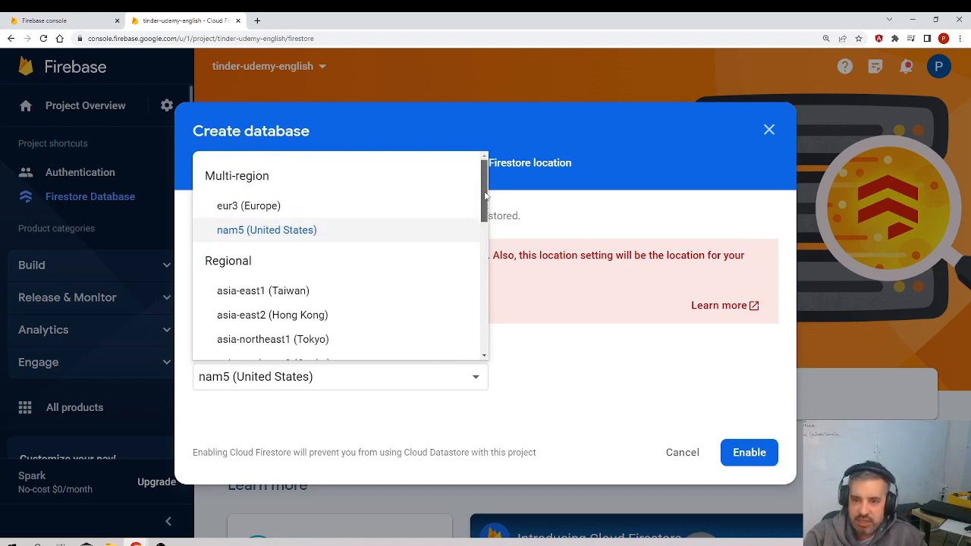
{"action": "left_click", "coordinate": [265, 205]}
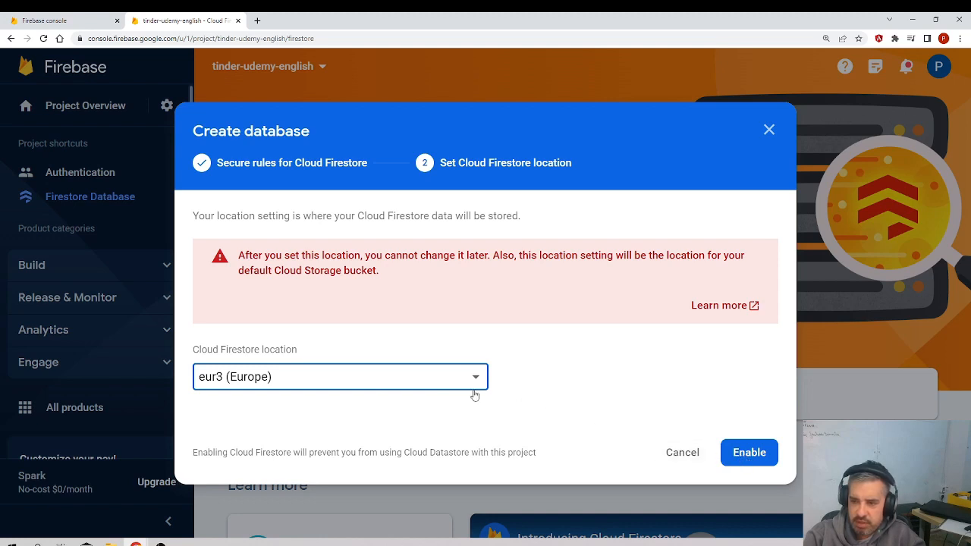
{"action": "left_click", "coordinate": [750, 453]}
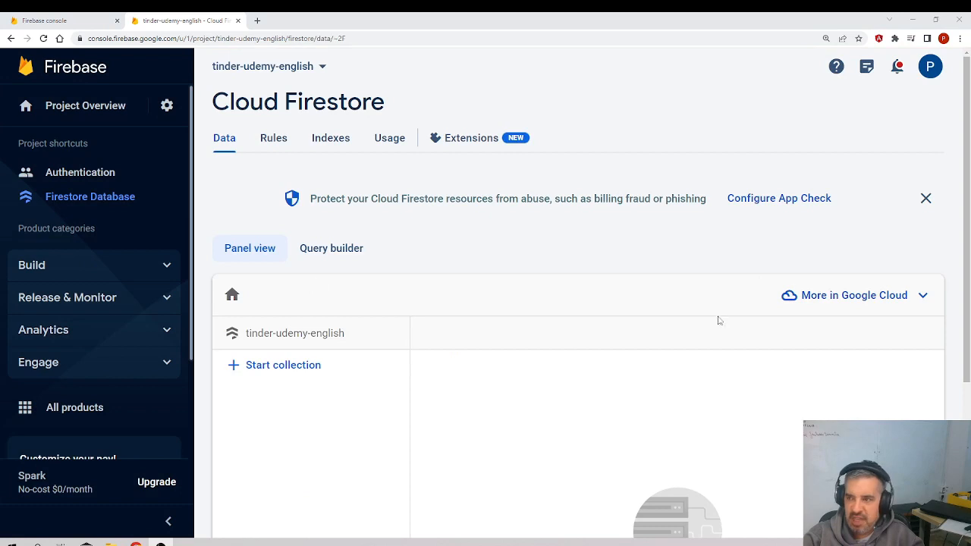
{"action": "scroll", "coordinate": [592, 273], "scroll_direction": "down", "scroll_amount": 3}
{"action": "scroll", "coordinate": [524, 266], "scroll_direction": "up", "scroll_amount": 3}
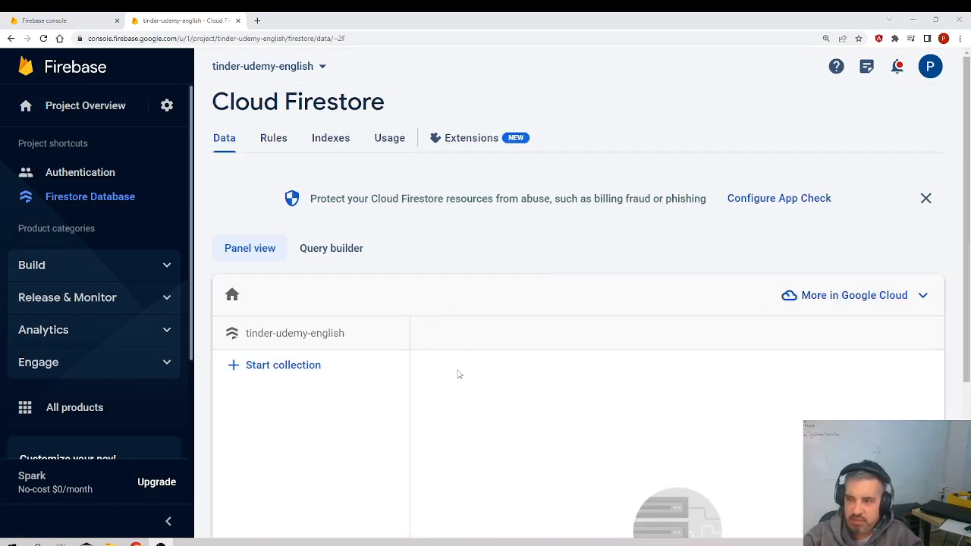
{"action": "scroll", "coordinate": [631, 327], "scroll_direction": "down", "scroll_amount": 3}
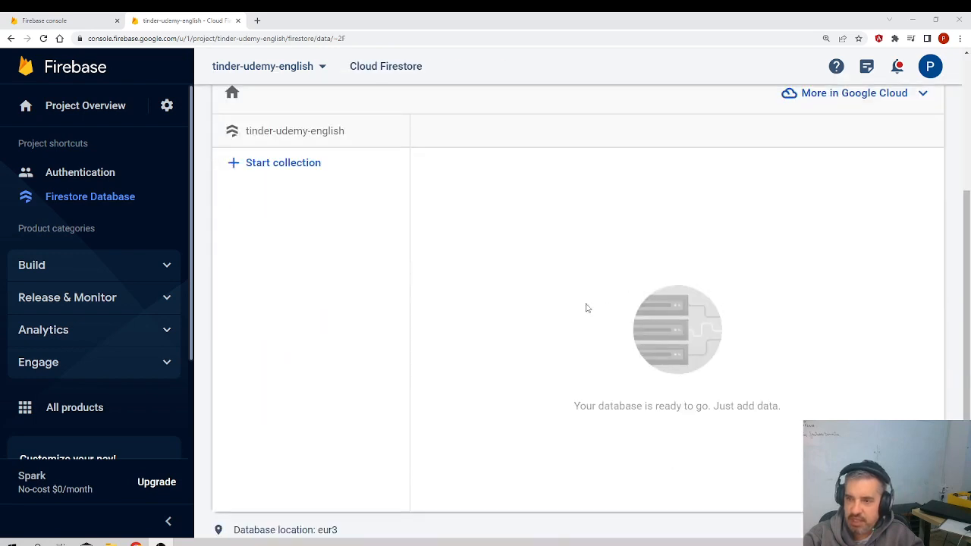
{"action": "scroll", "coordinate": [531, 296], "scroll_direction": "up", "scroll_amount": 3}
{"action": "scroll", "coordinate": [653, 287], "scroll_direction": "down", "scroll_amount": 3}
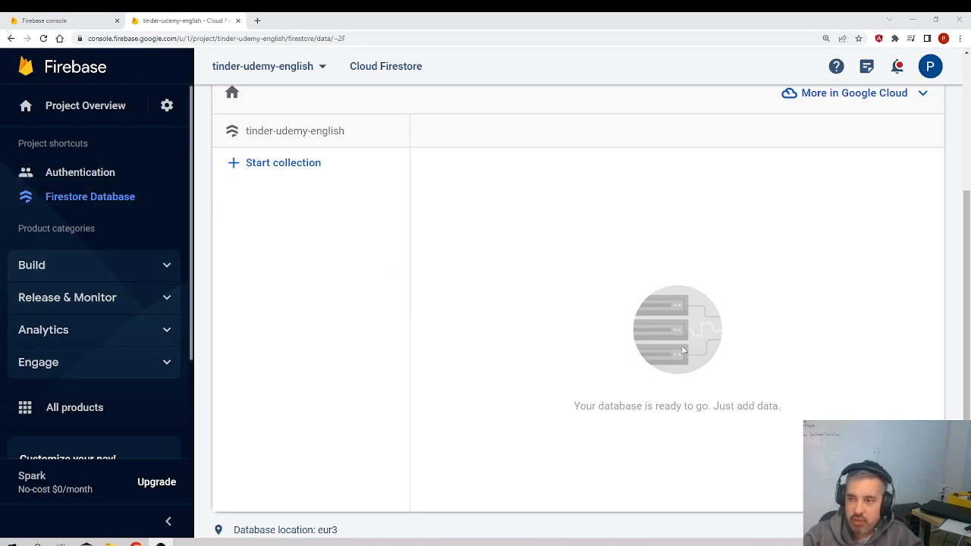
{"action": "scroll", "coordinate": [410, 292], "scroll_direction": "up", "scroll_amount": 3}
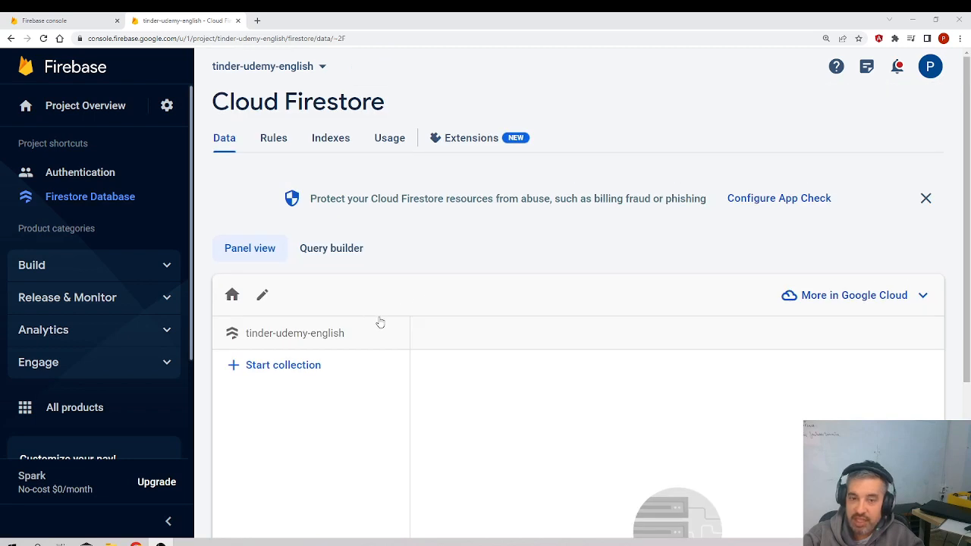
Open Storage and set up Cloud Storage with the production mode security rules and the preset eur3 (europe-west) location.
{"action": "left_click", "coordinate": [131, 273]}
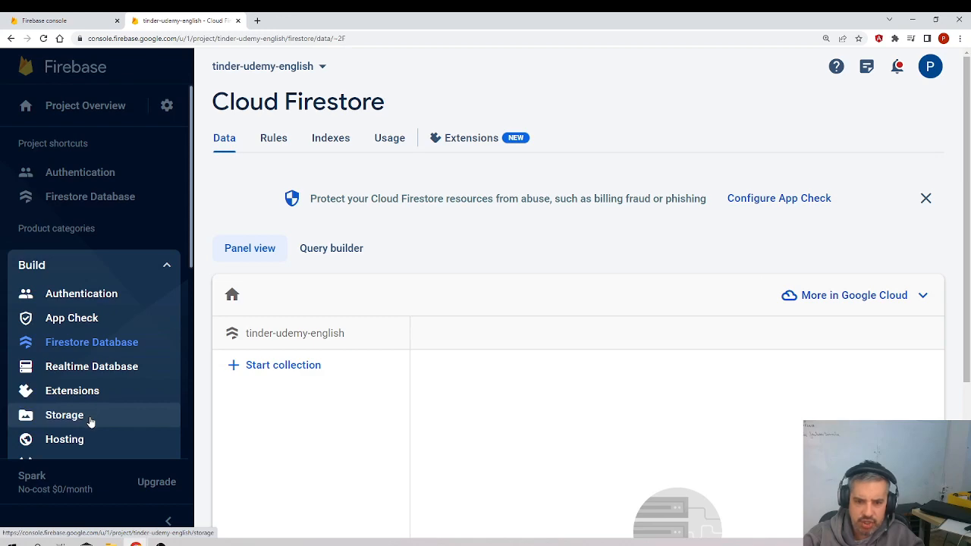
{"action": "left_click", "coordinate": [65, 415]}
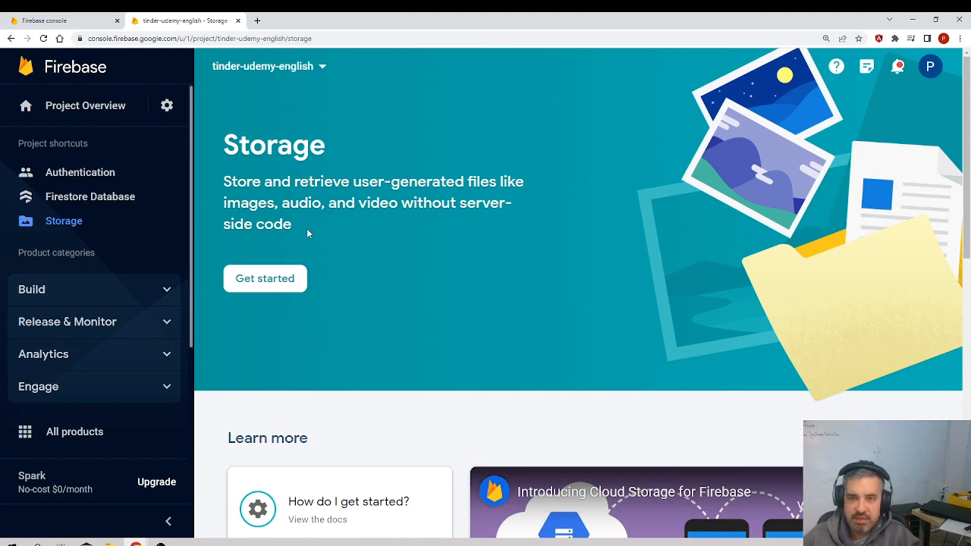
{"action": "left_click", "coordinate": [243, 281]}
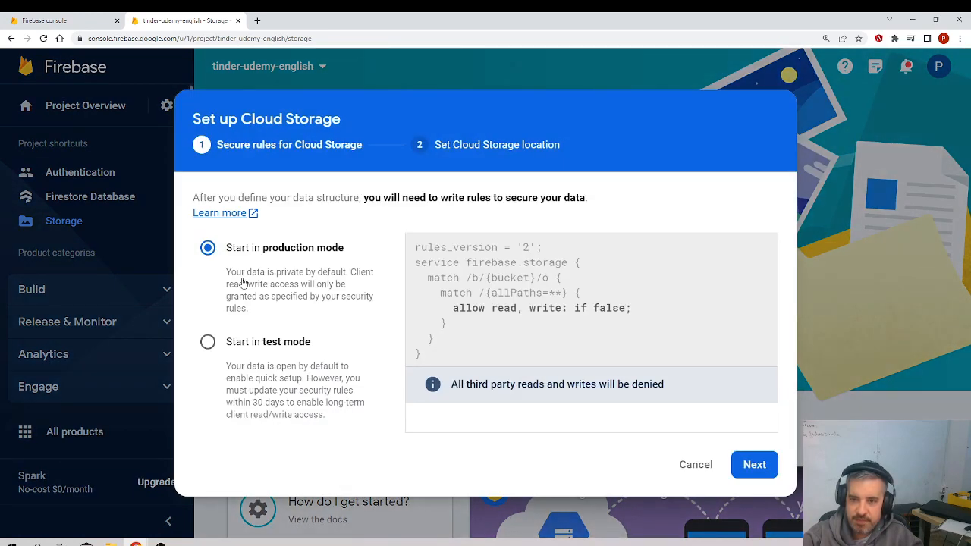
{"action": "left_click", "coordinate": [755, 465]}
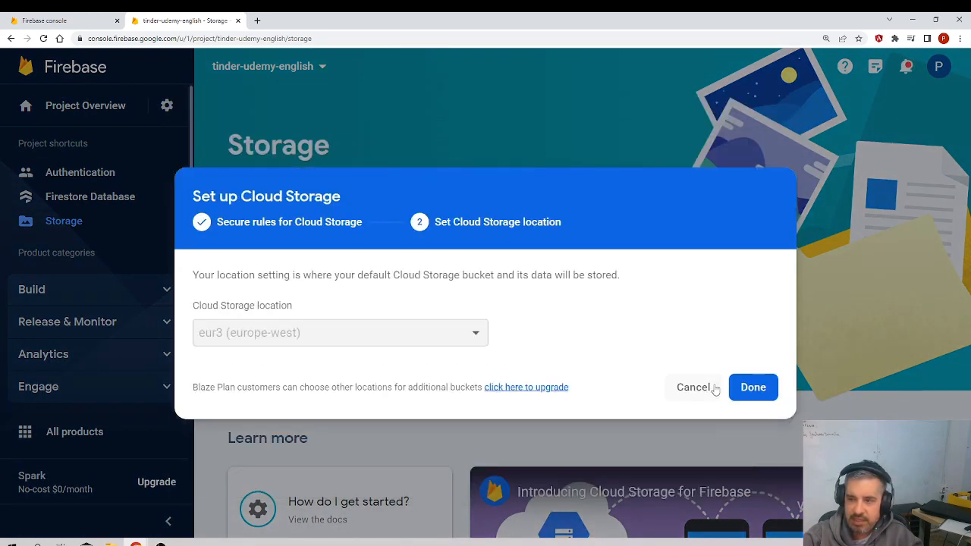
{"action": "mouse_move", "coordinate": [317, 334]}
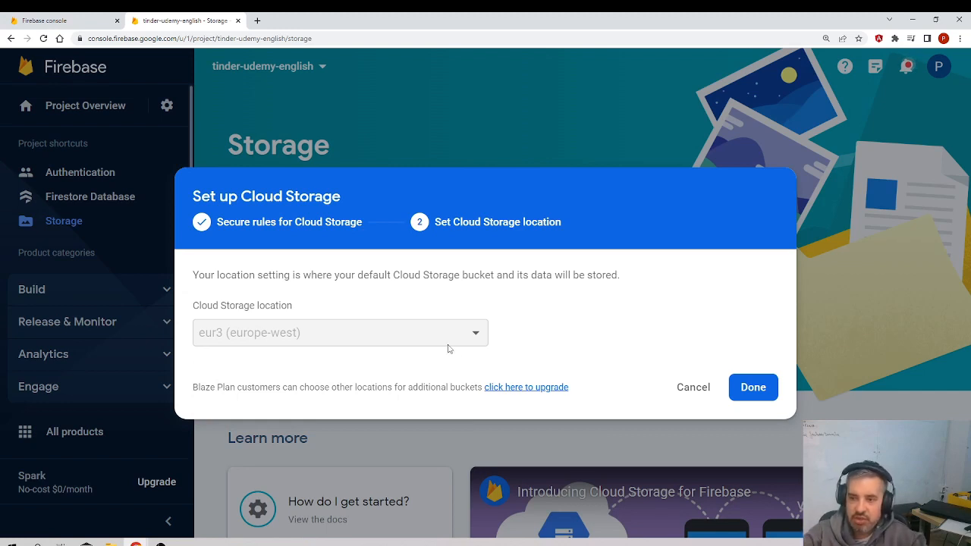
{"action": "left_click", "coordinate": [753, 398]}
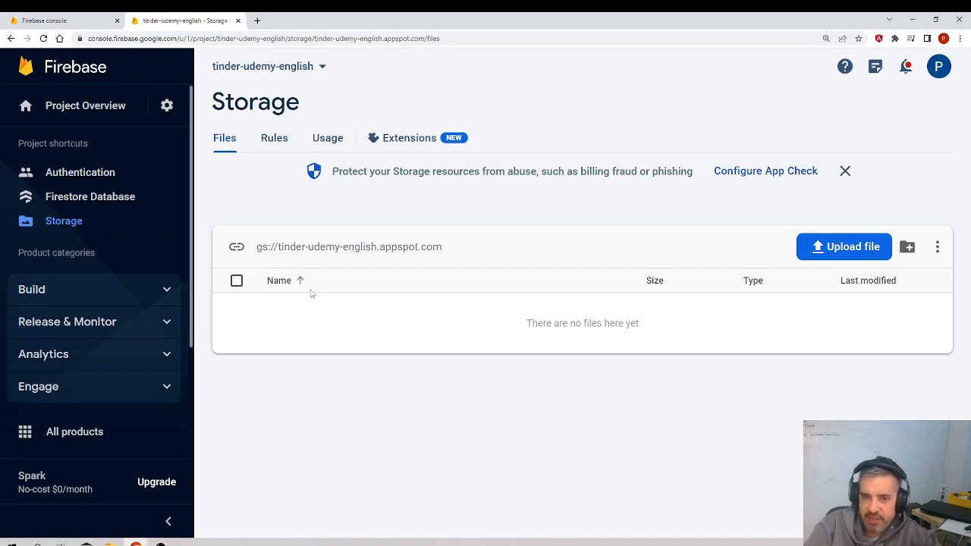
Open the Functions page and check the project upgrade option for using Cloud Functions.
{"action": "left_click", "coordinate": [137, 289]}
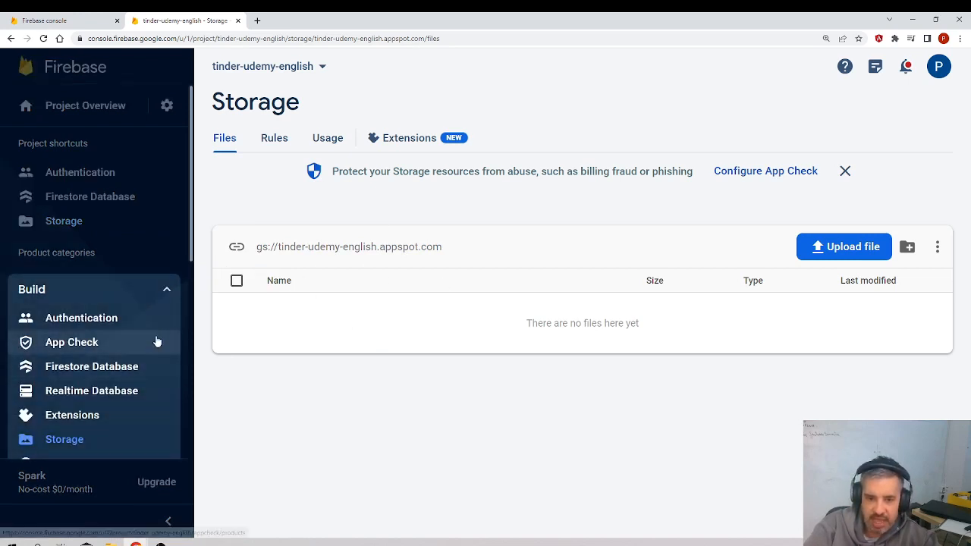
{"action": "scroll", "coordinate": [137, 326], "scroll_direction": "down", "scroll_amount": 3}
{"action": "left_click", "coordinate": [65, 287]}
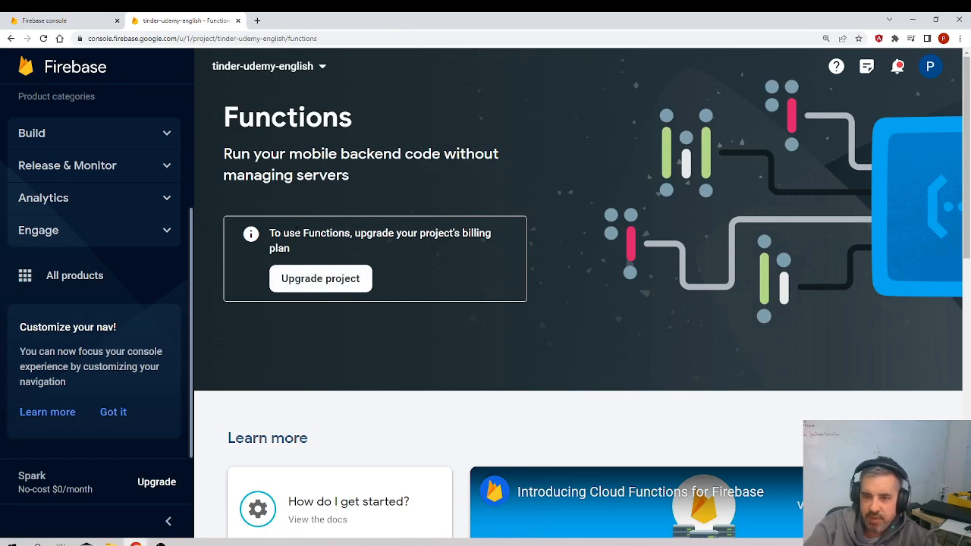
{"action": "left_click", "coordinate": [319, 278]}
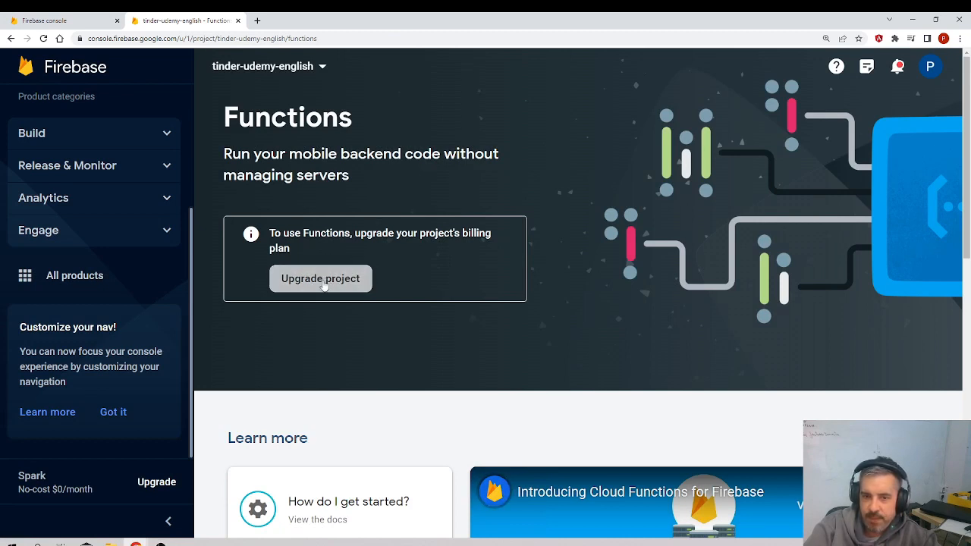
Open the Hosting page, view the setup instructions for installing the Firebase CLI, and close them without continuing.
{"action": "scroll", "coordinate": [189, 235], "scroll_direction": "up", "scroll_amount": 3}
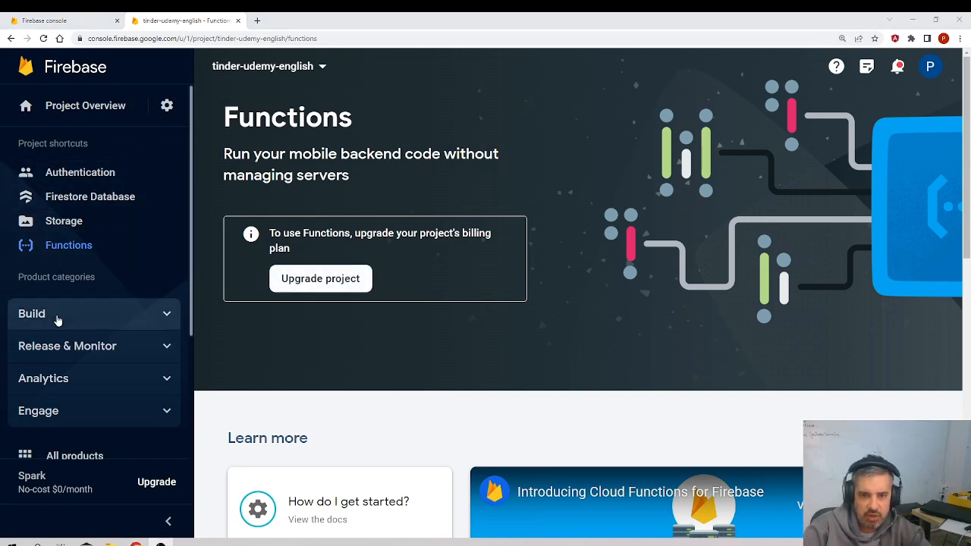
{"action": "mouse_move", "coordinate": [58, 320]}
{"action": "scroll", "coordinate": [98, 383], "scroll_direction": "down", "scroll_amount": 3}
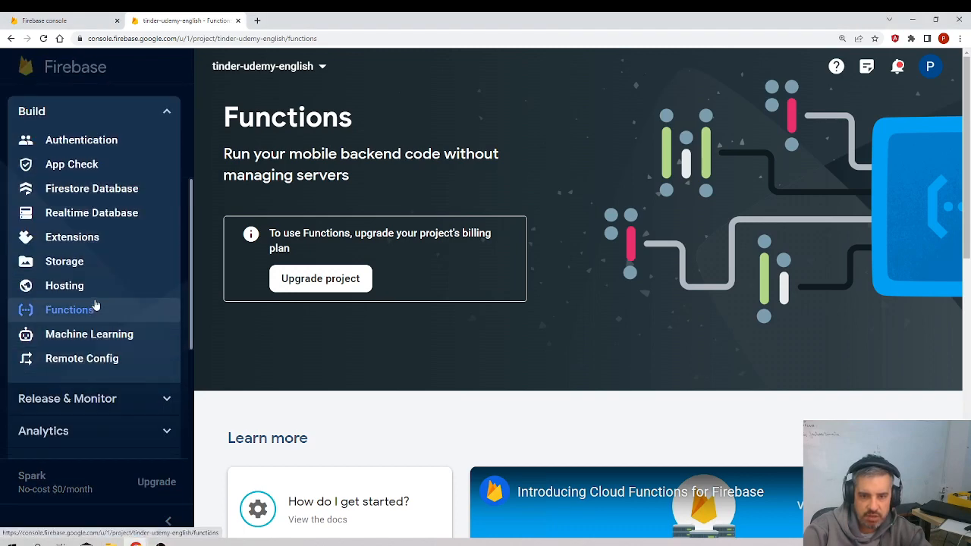
{"action": "left_click", "coordinate": [69, 285]}
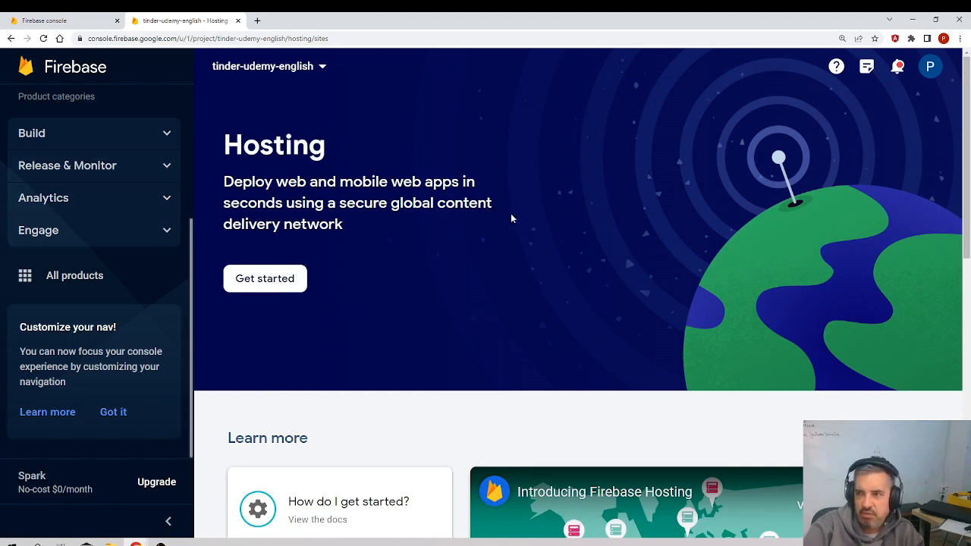
{"action": "left_click", "coordinate": [257, 281]}
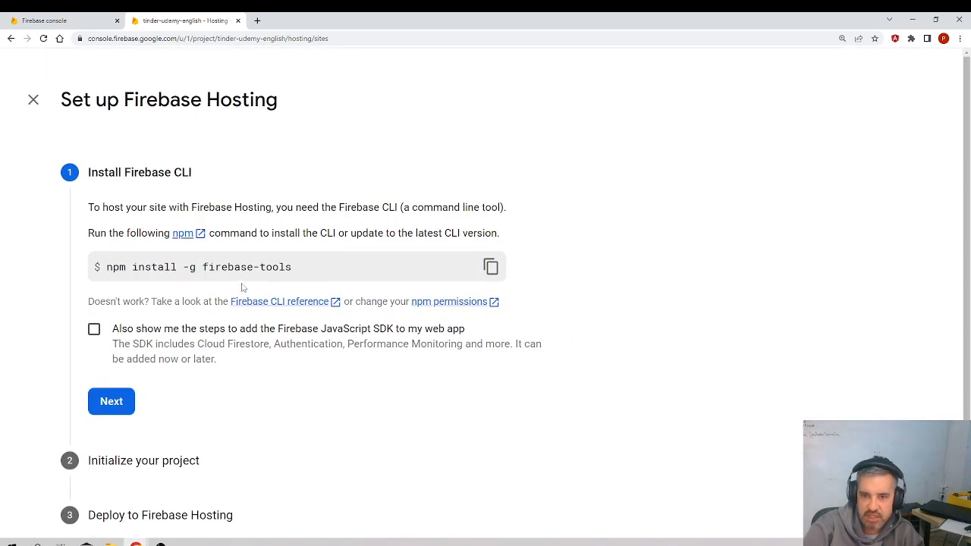
{"action": "left_click", "coordinate": [33, 99]}
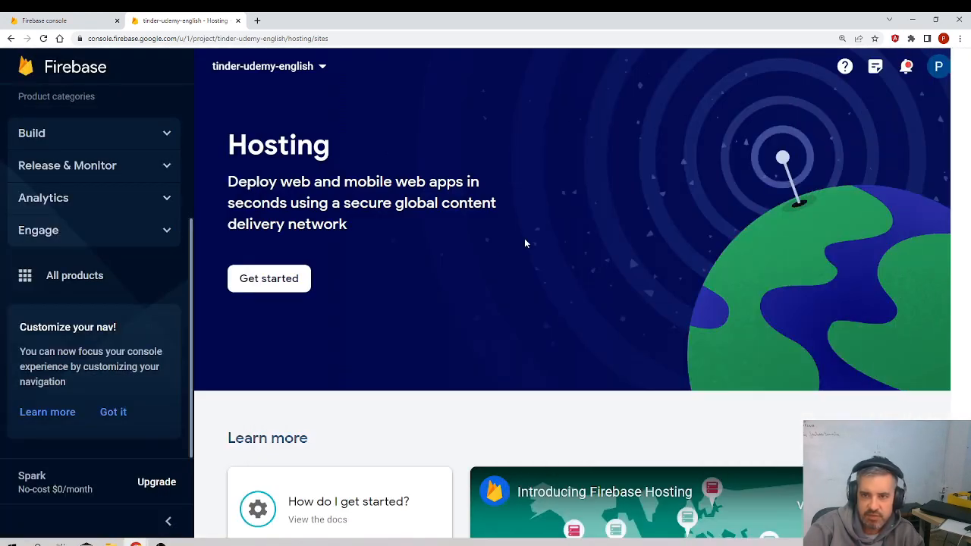